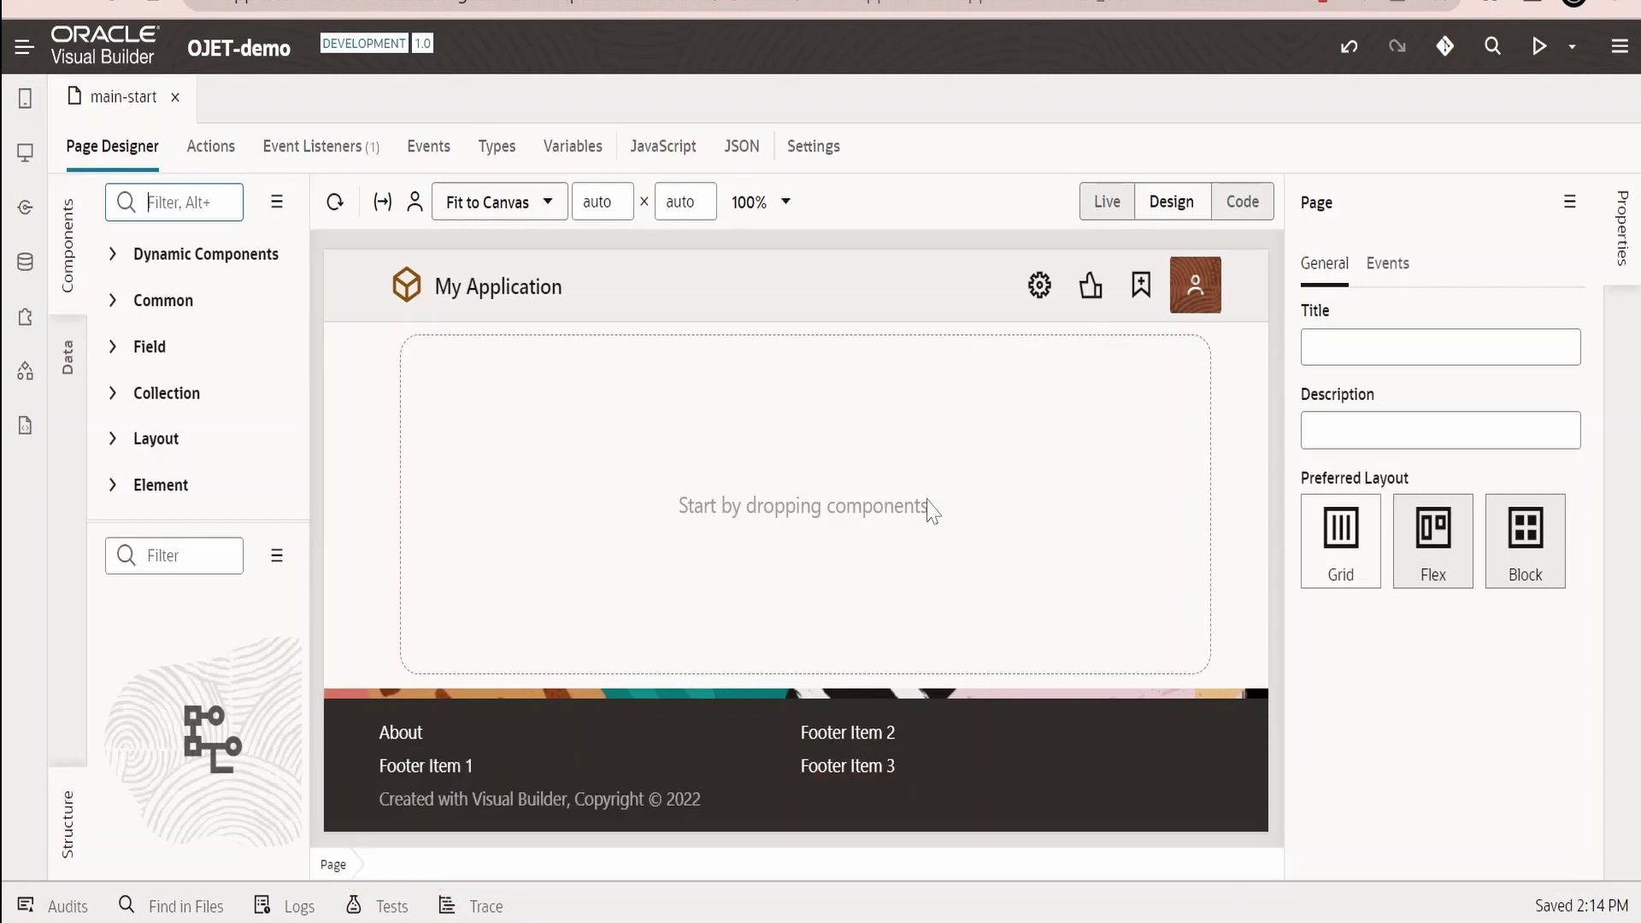
{"action": "type", "text": "dia"}
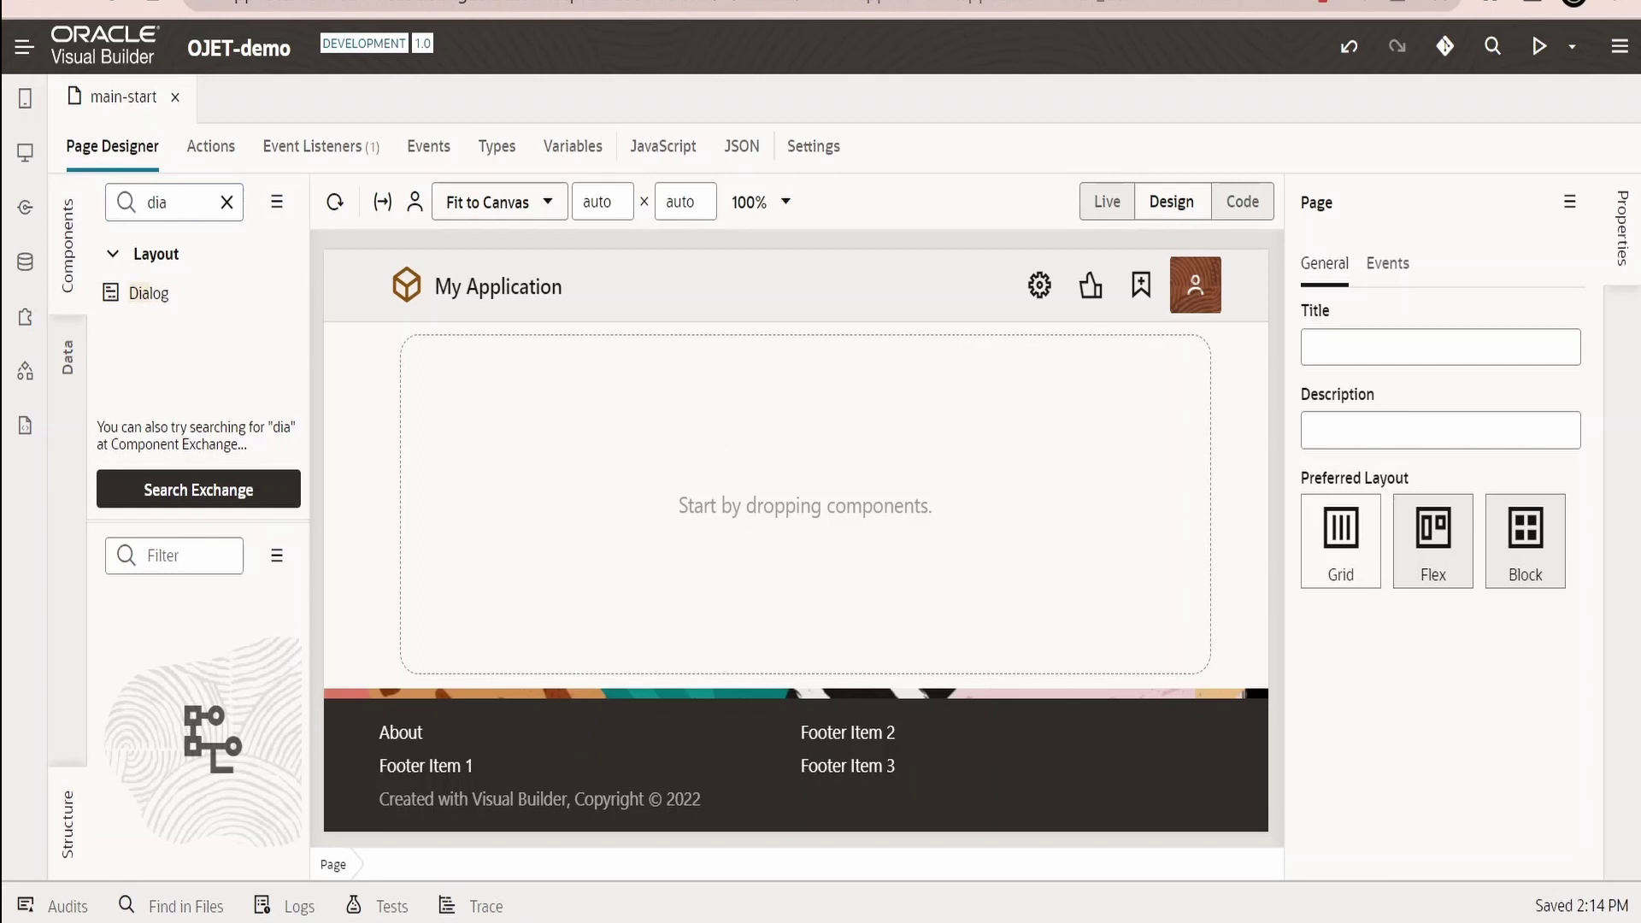
Filter components for 'button' and drop a Button into the page's grid row cell
{"action": "key", "text": "ctrl+a"}
{"action": "type", "text": "buto"}
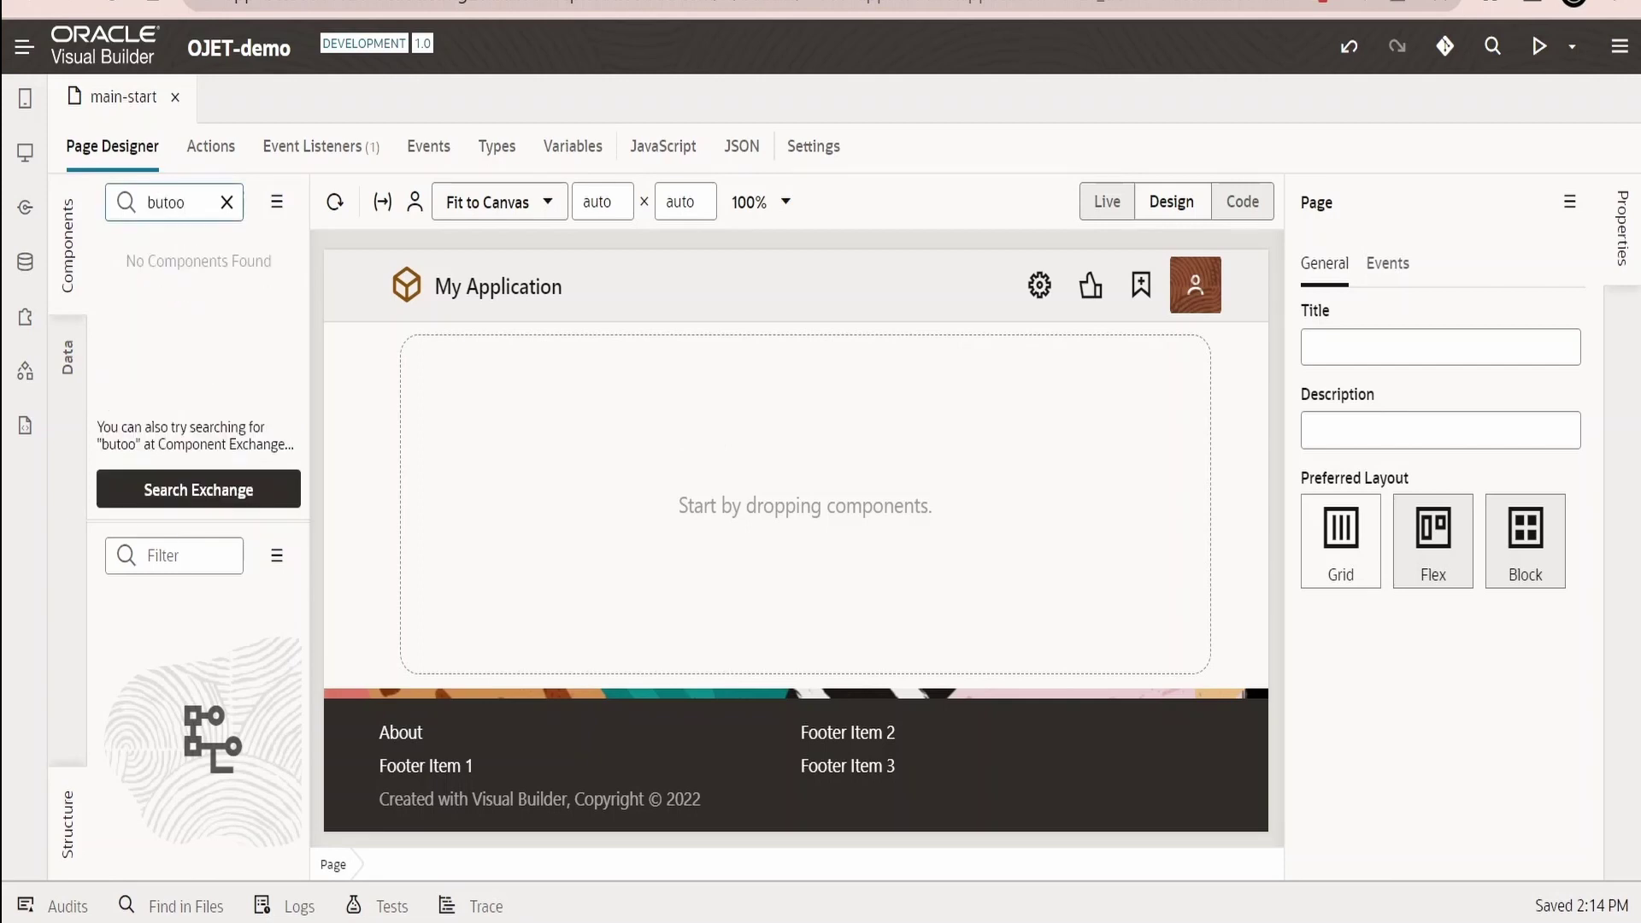
{"action": "type", "text": "ton"}
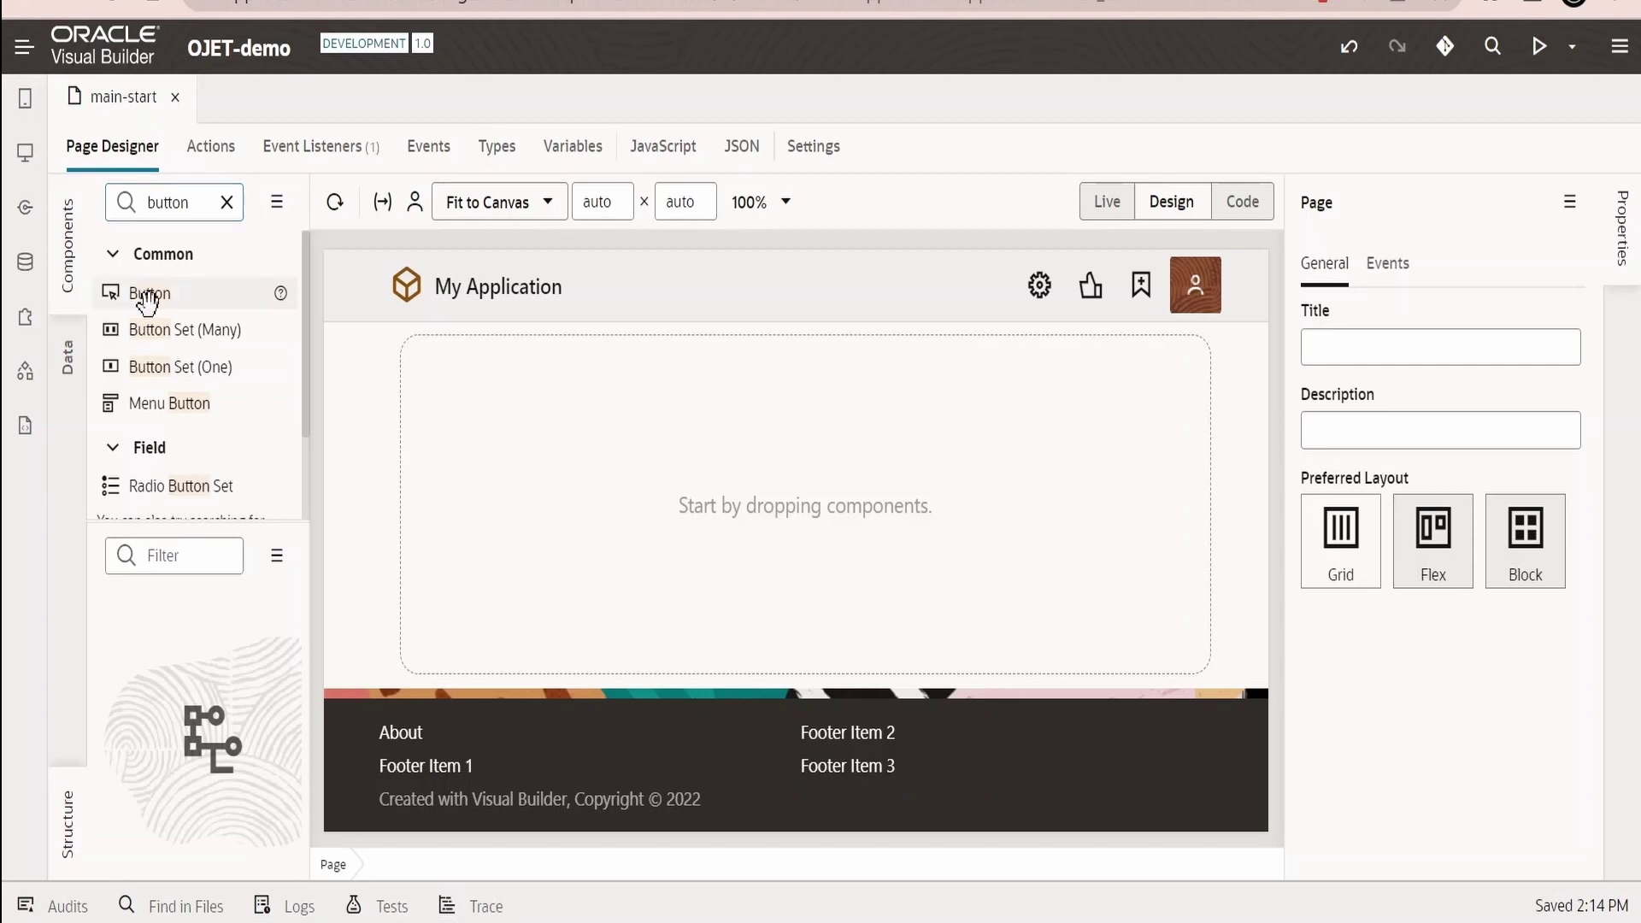
{"action": "left_click_drag", "start_coordinate": [147, 293], "coordinate": [498, 442]}
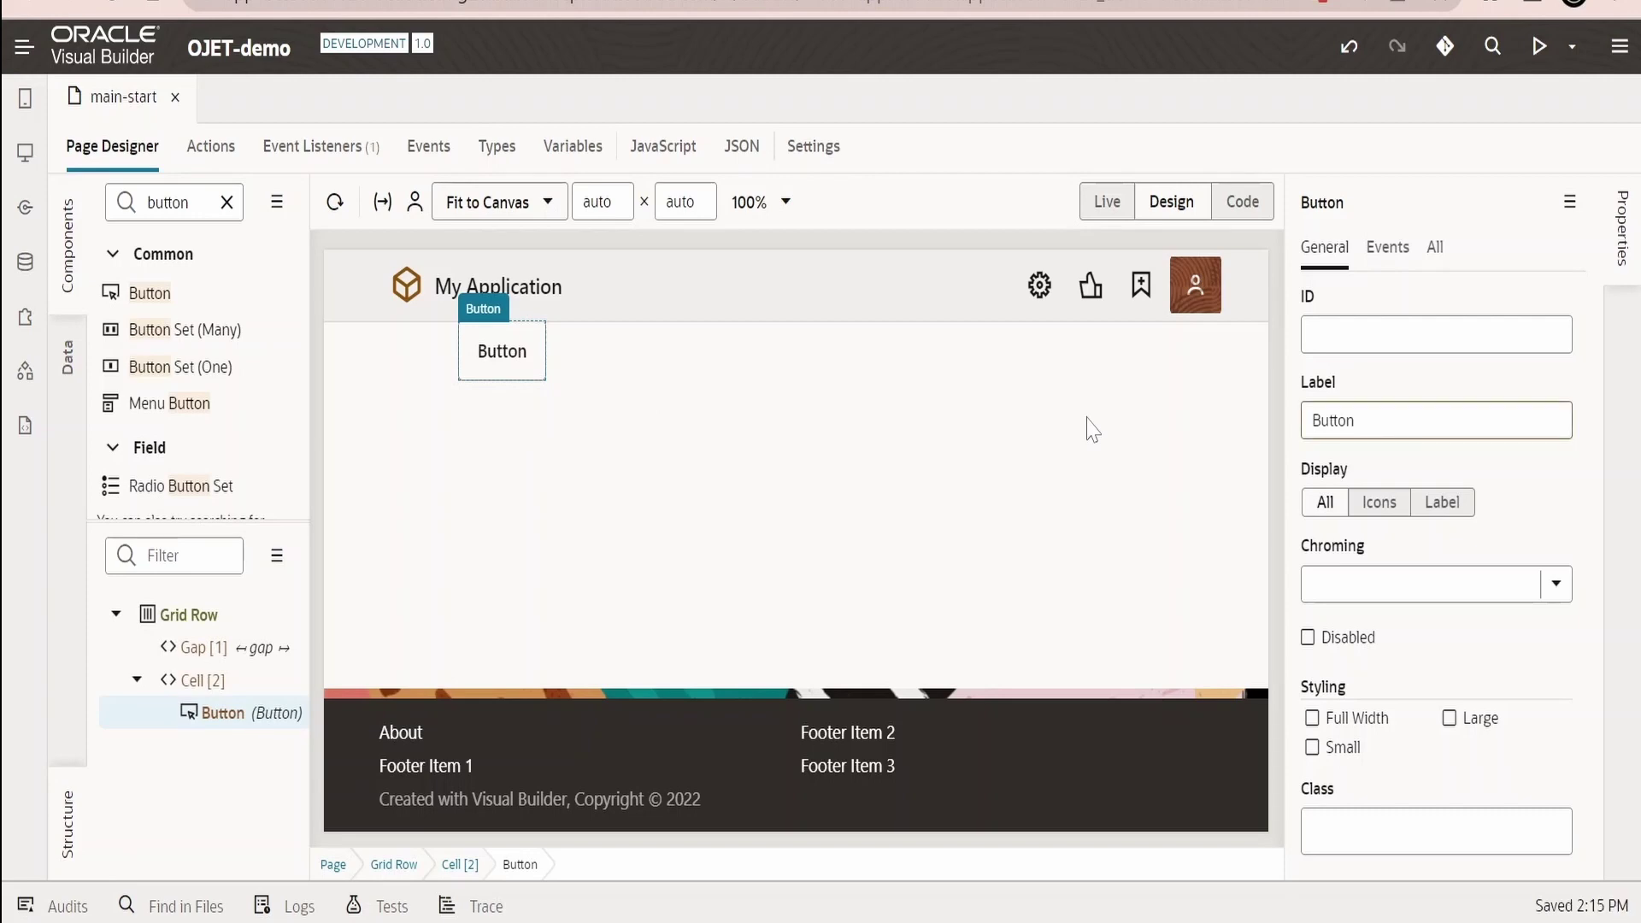
In Code view, append a hidden oj-dialog titled 'Dialog' after the button's code
{"action": "left_click", "coordinate": [1243, 201]}
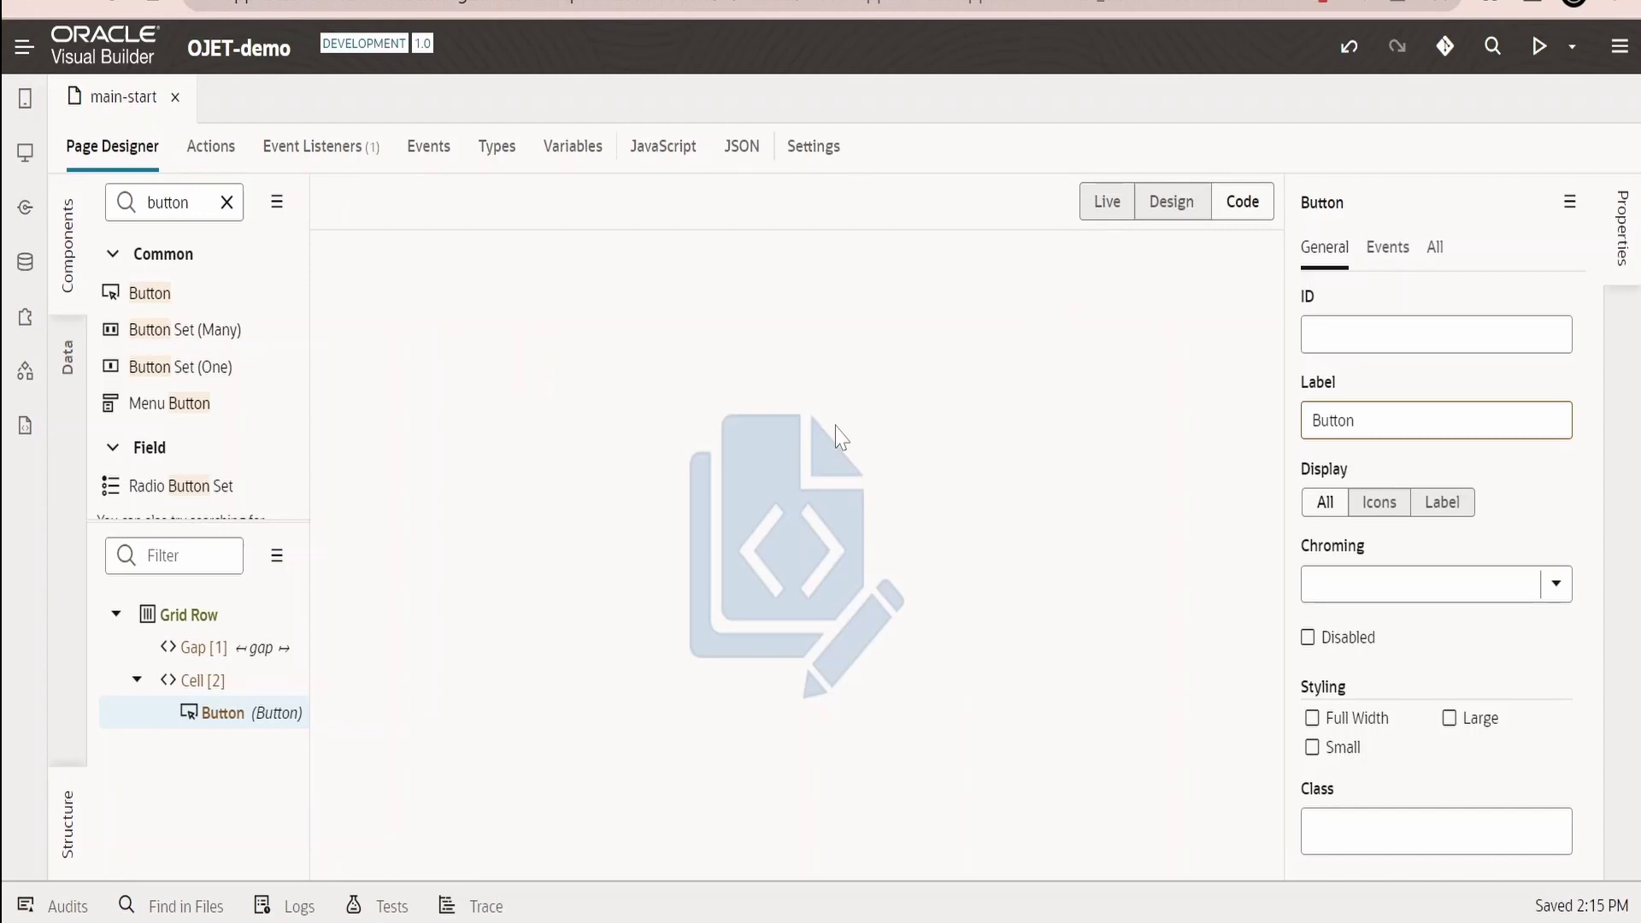
{"action": "key", "text": "Return"}
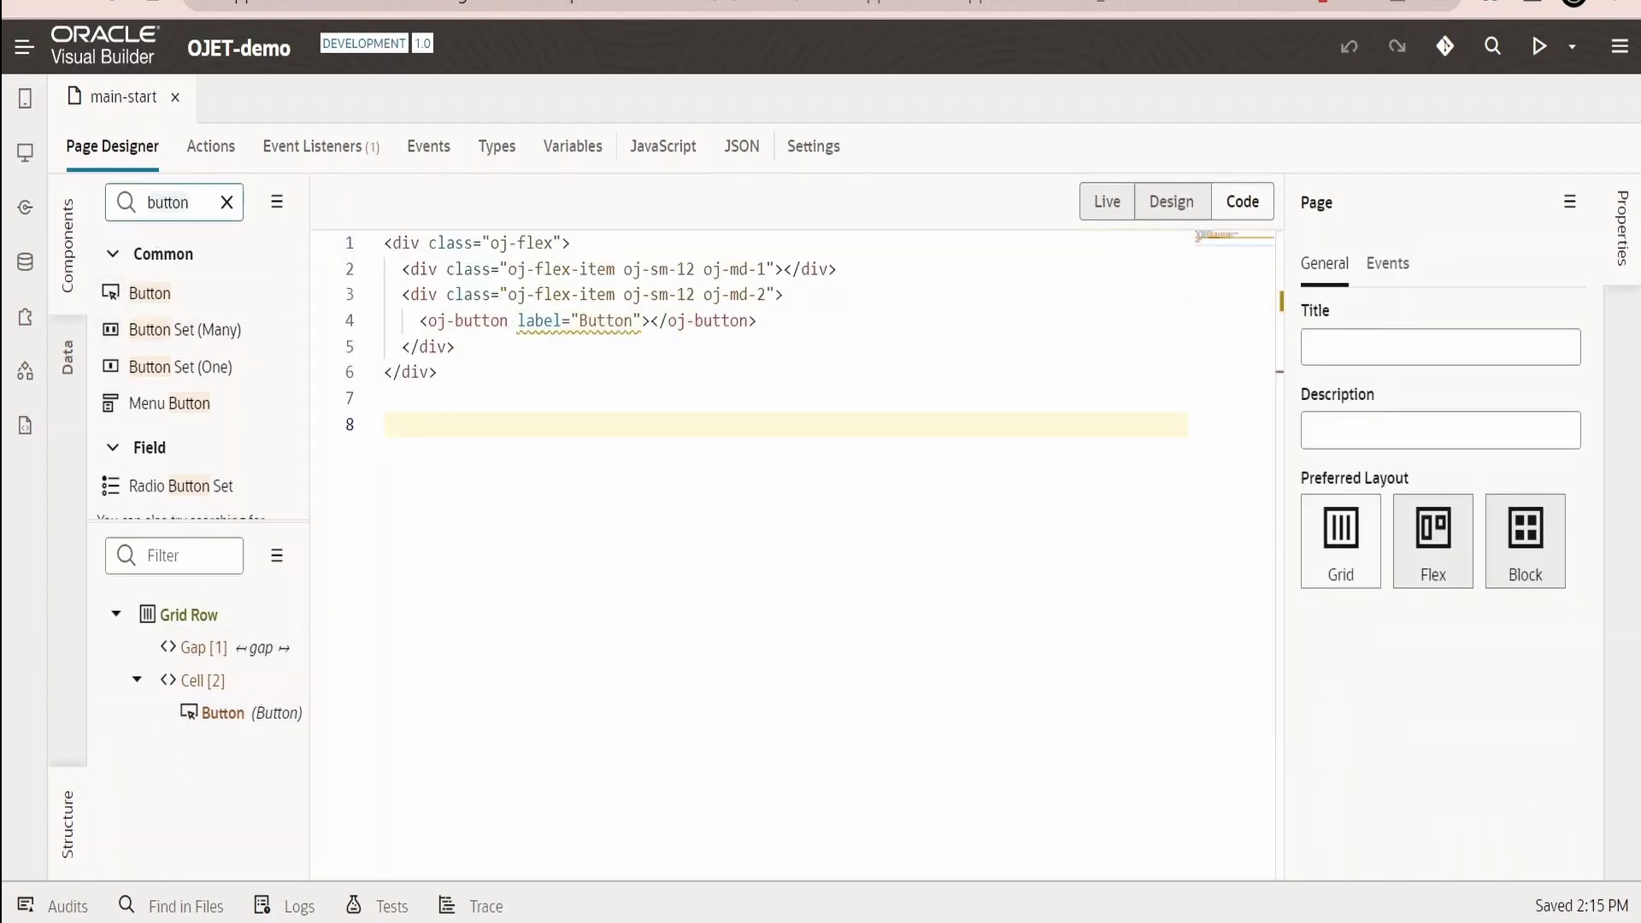
{"action": "type", "text": "dialo"}
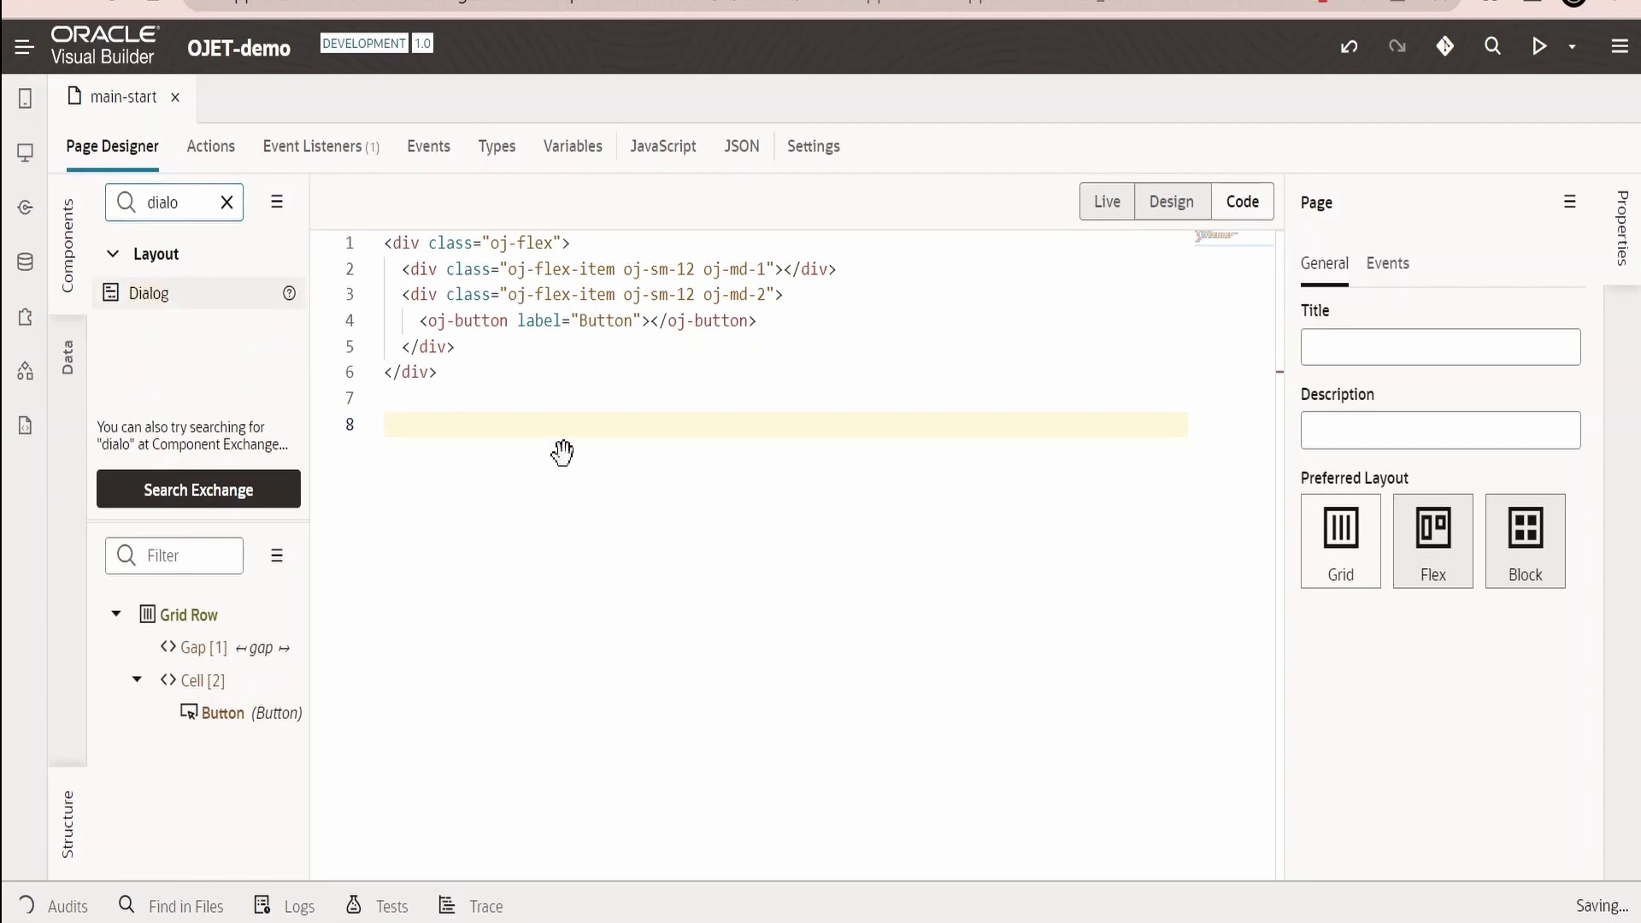
{"action": "left_click_drag", "start_coordinate": [562, 452], "coordinate": [415, 422]}
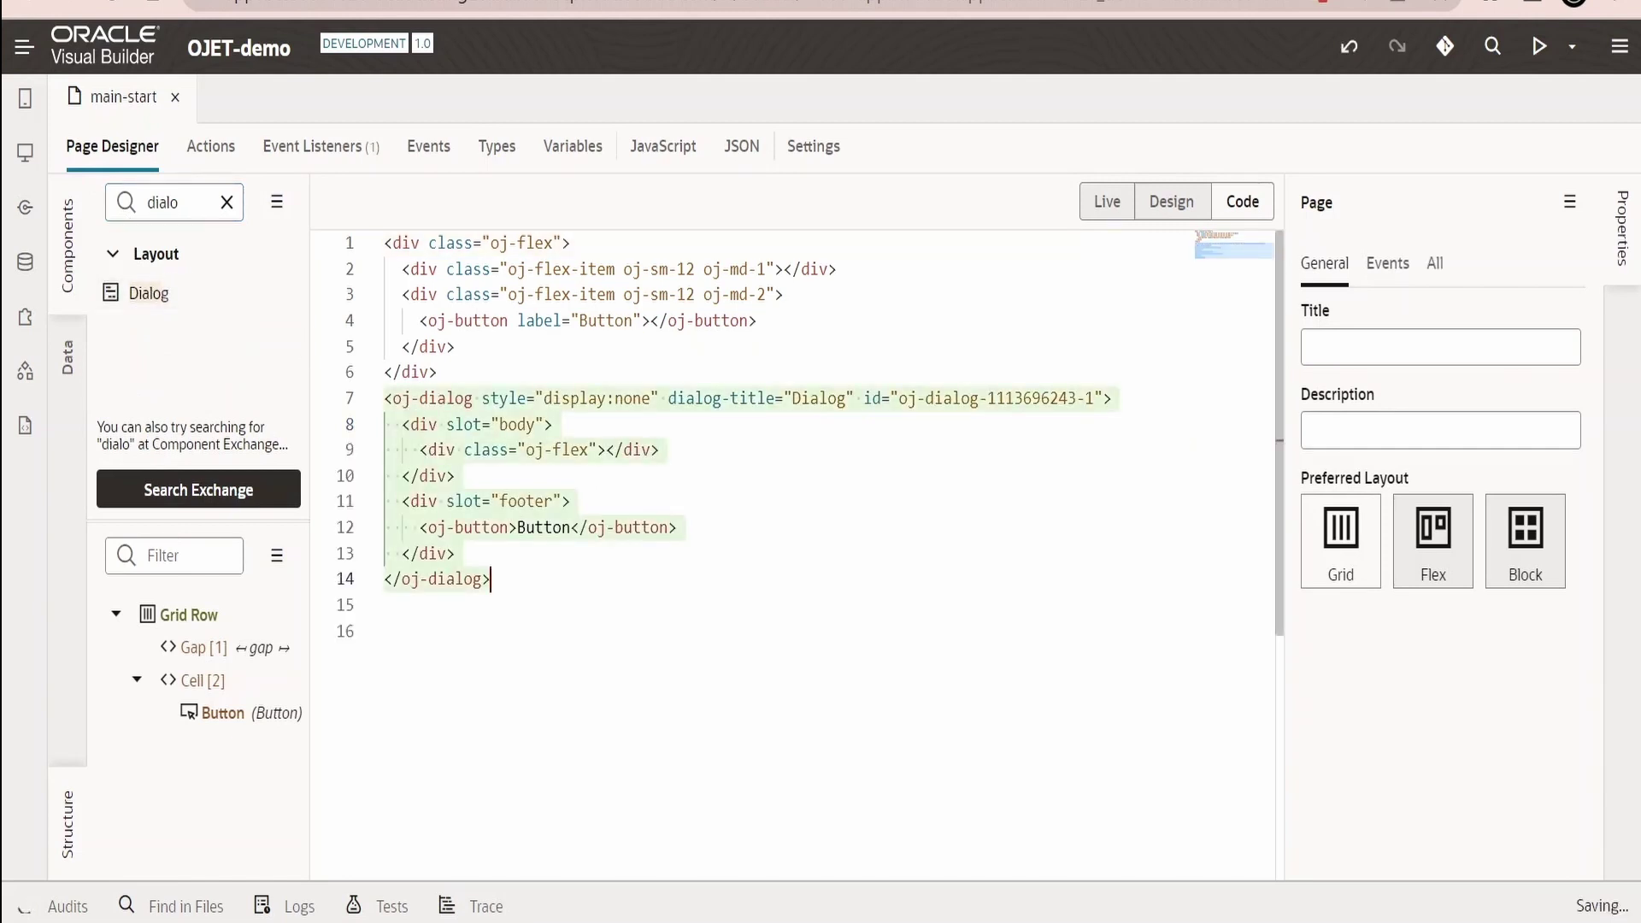
{"action": "left_click", "coordinate": [1159, 208]}
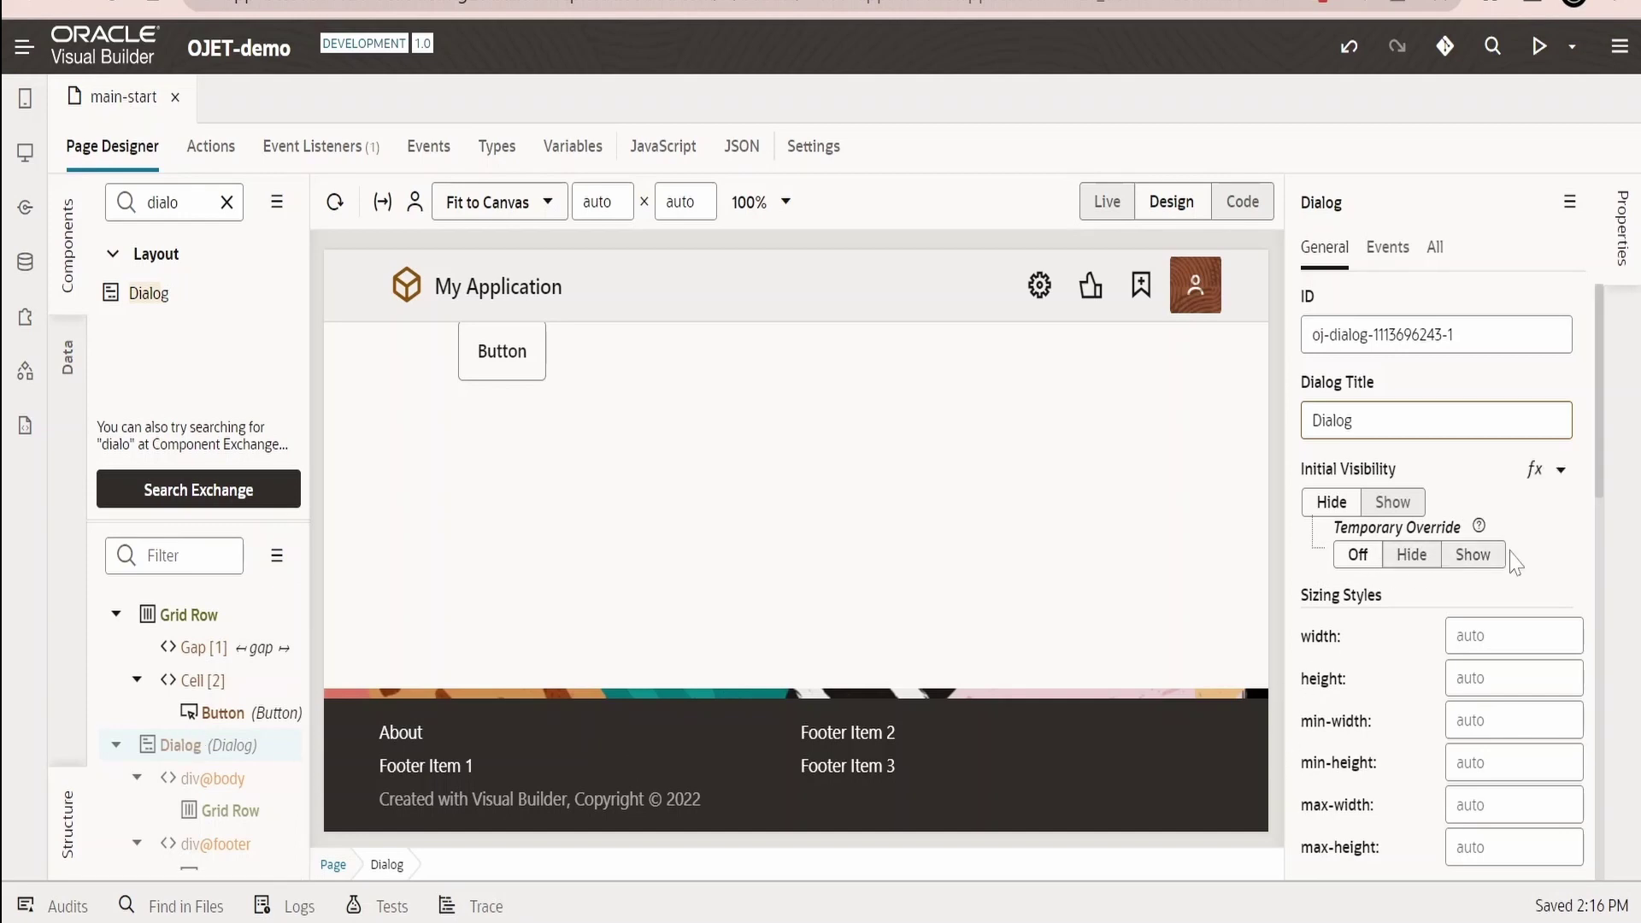
Set the Dialog's Initial Visibility temporary override to Show to display it on the canvas
{"action": "left_click", "coordinate": [1477, 559]}
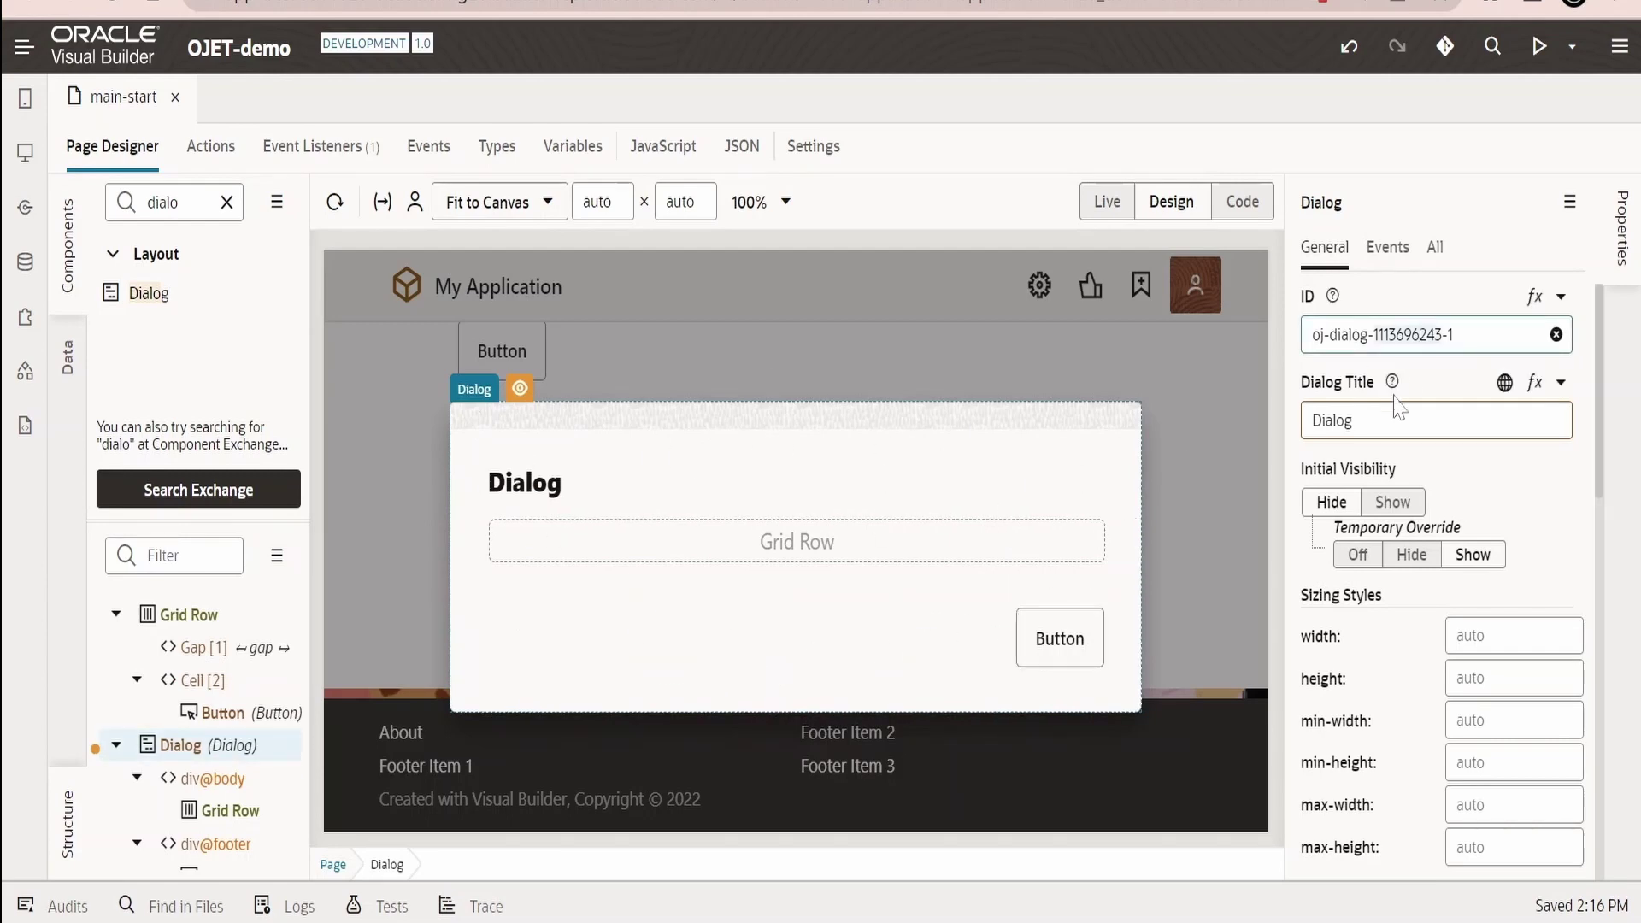
Change the Dialog Title property from 'Dialog' to 'Demo for Dialog component'
{"action": "left_click", "coordinate": [1349, 422]}
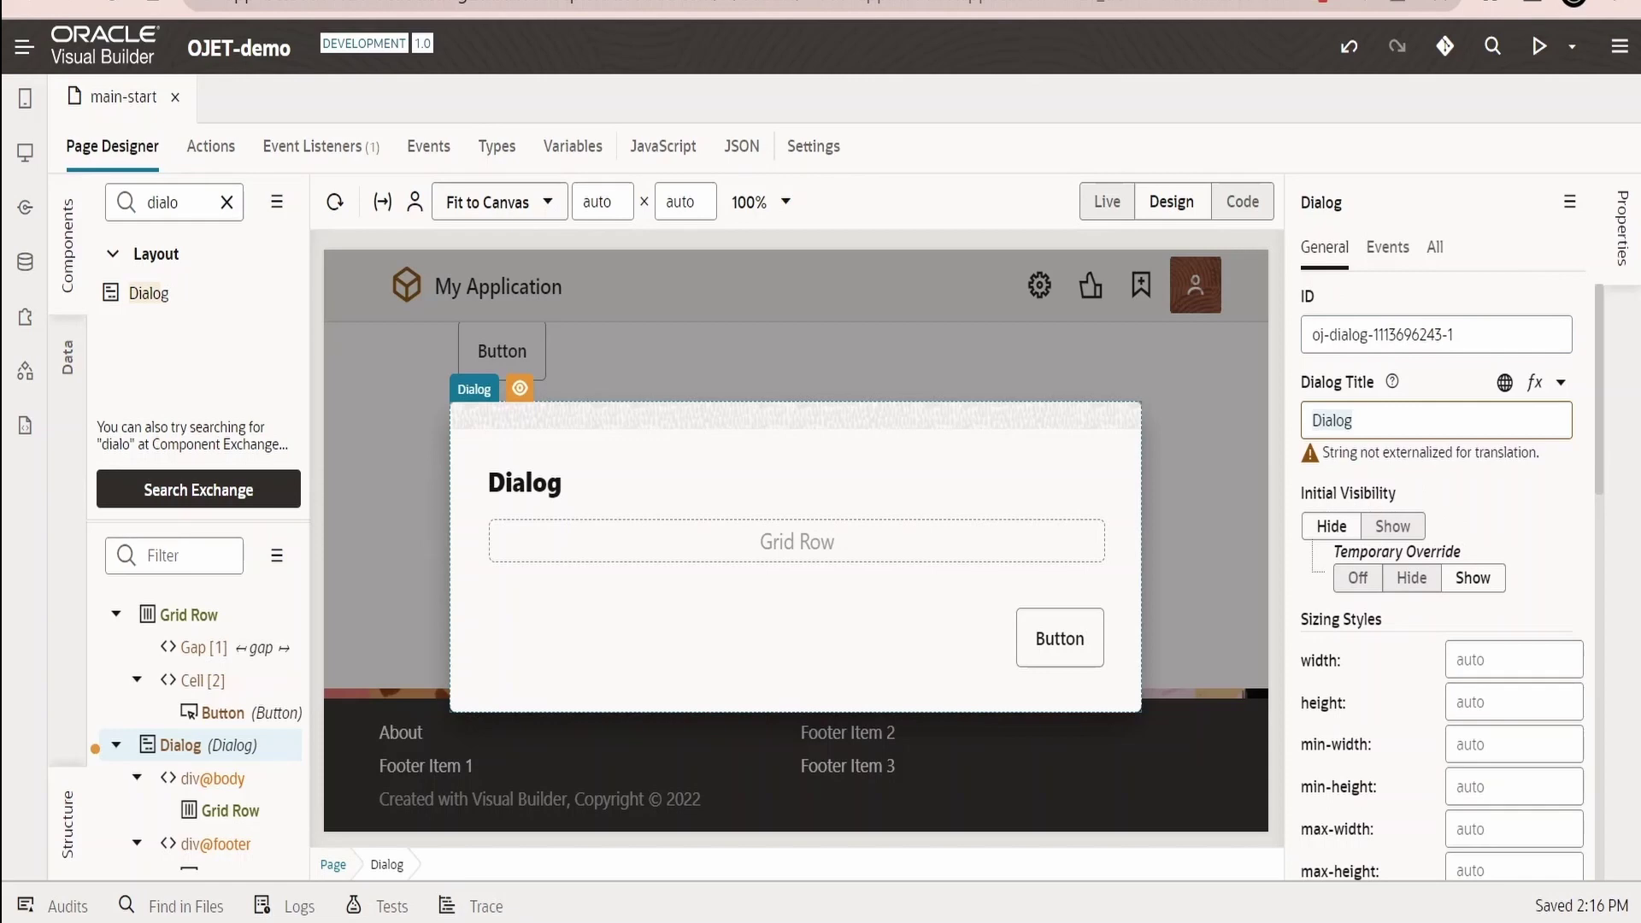
{"action": "type", "text": "Demo for D"}
{"action": "type", "text": "ialog c"}
{"action": "type", "text": "omponent"}
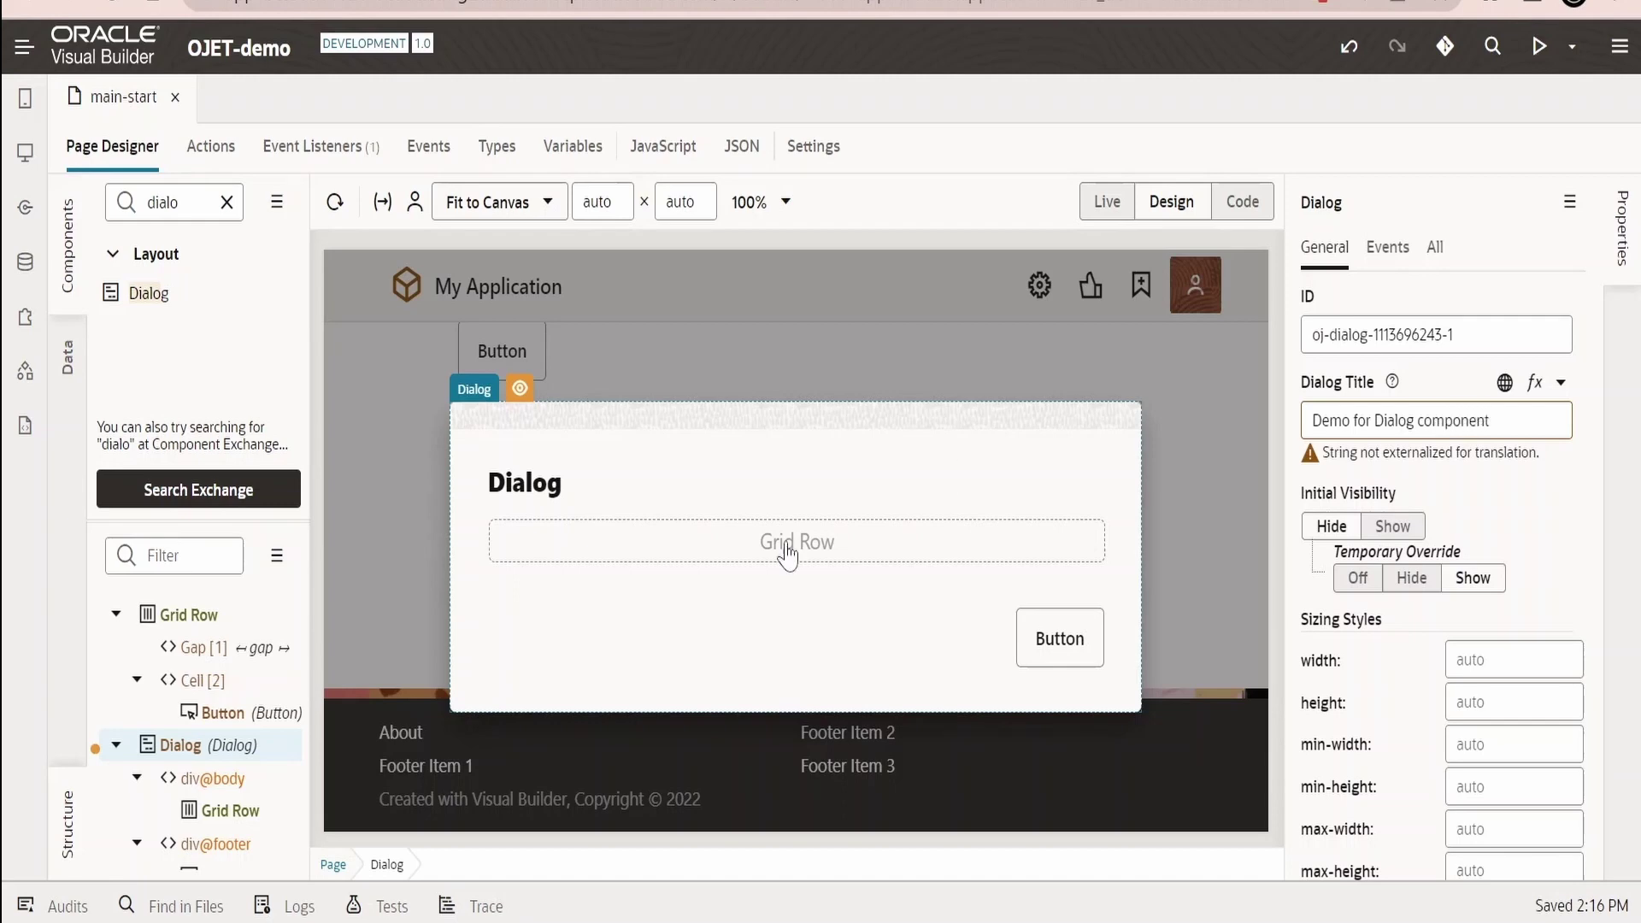
{"action": "left_click", "coordinate": [638, 481]}
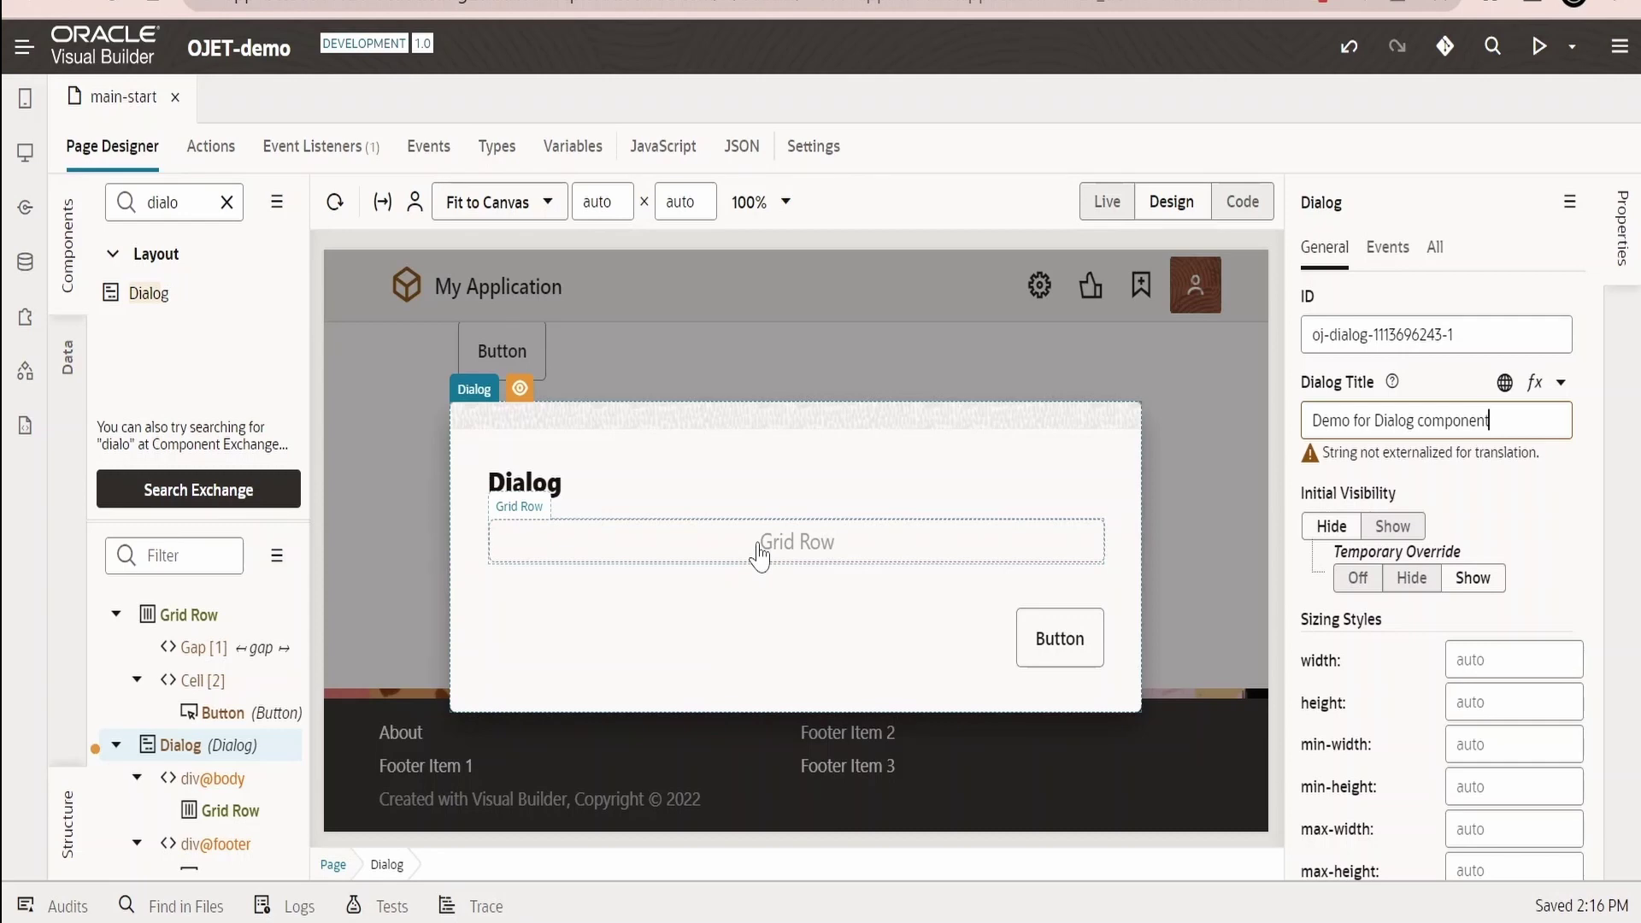
{"action": "scroll", "coordinate": [1423, 590], "scroll_direction": "down", "scroll_amount": 2}
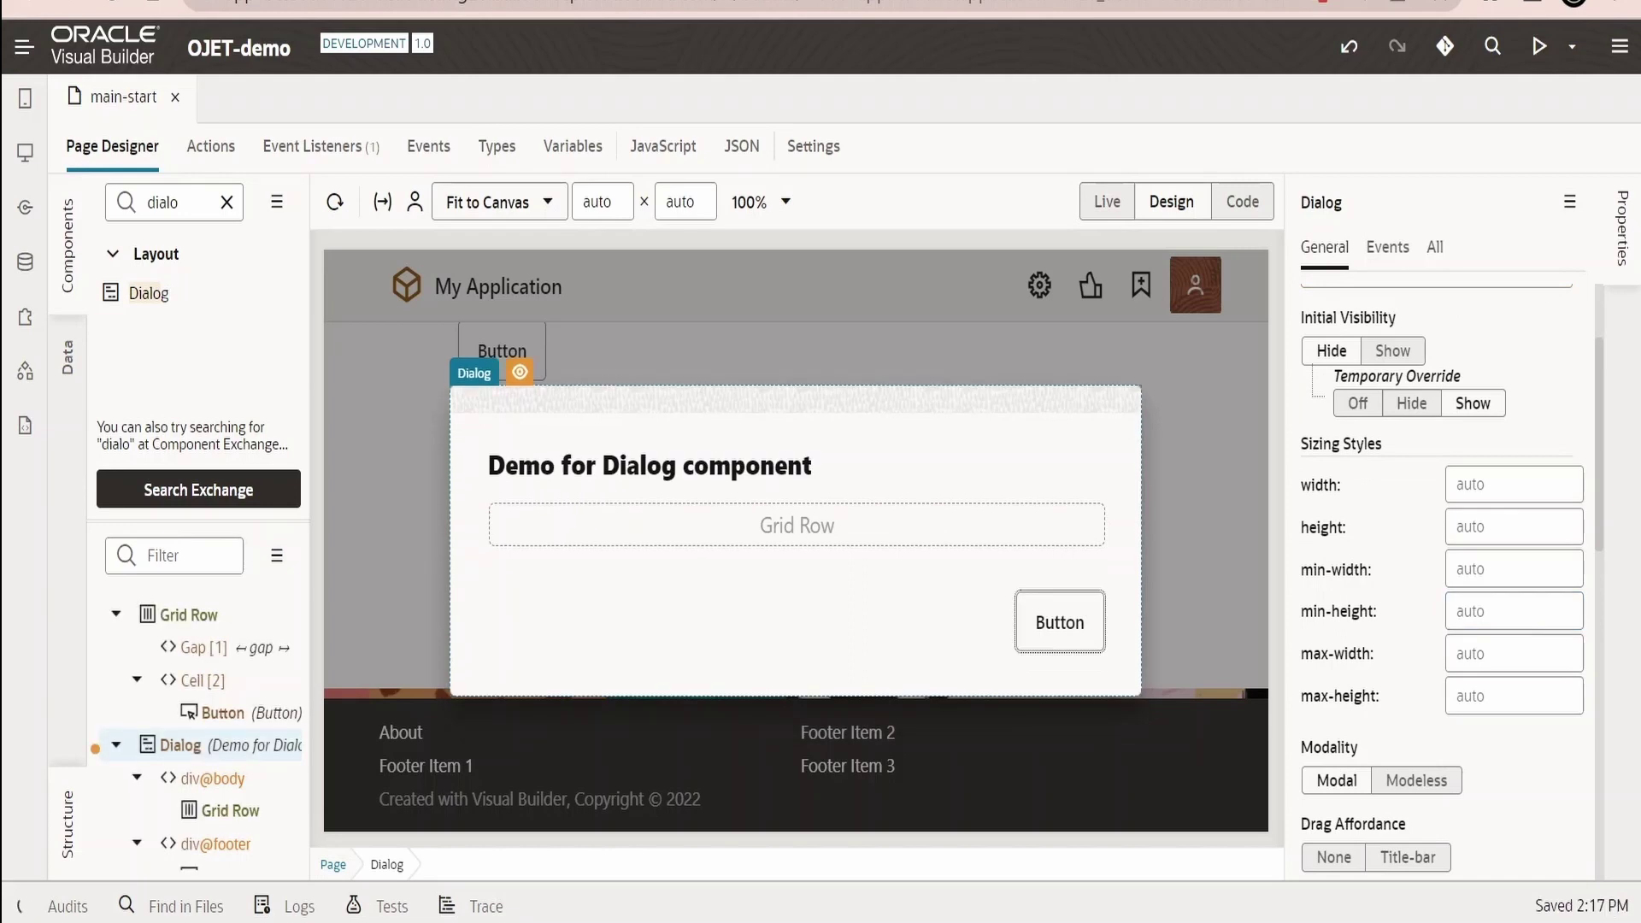
Set the dialog's Sizing Styles to min-height 80vh and min-width 80%
{"action": "left_click", "coordinate": [1513, 610]}
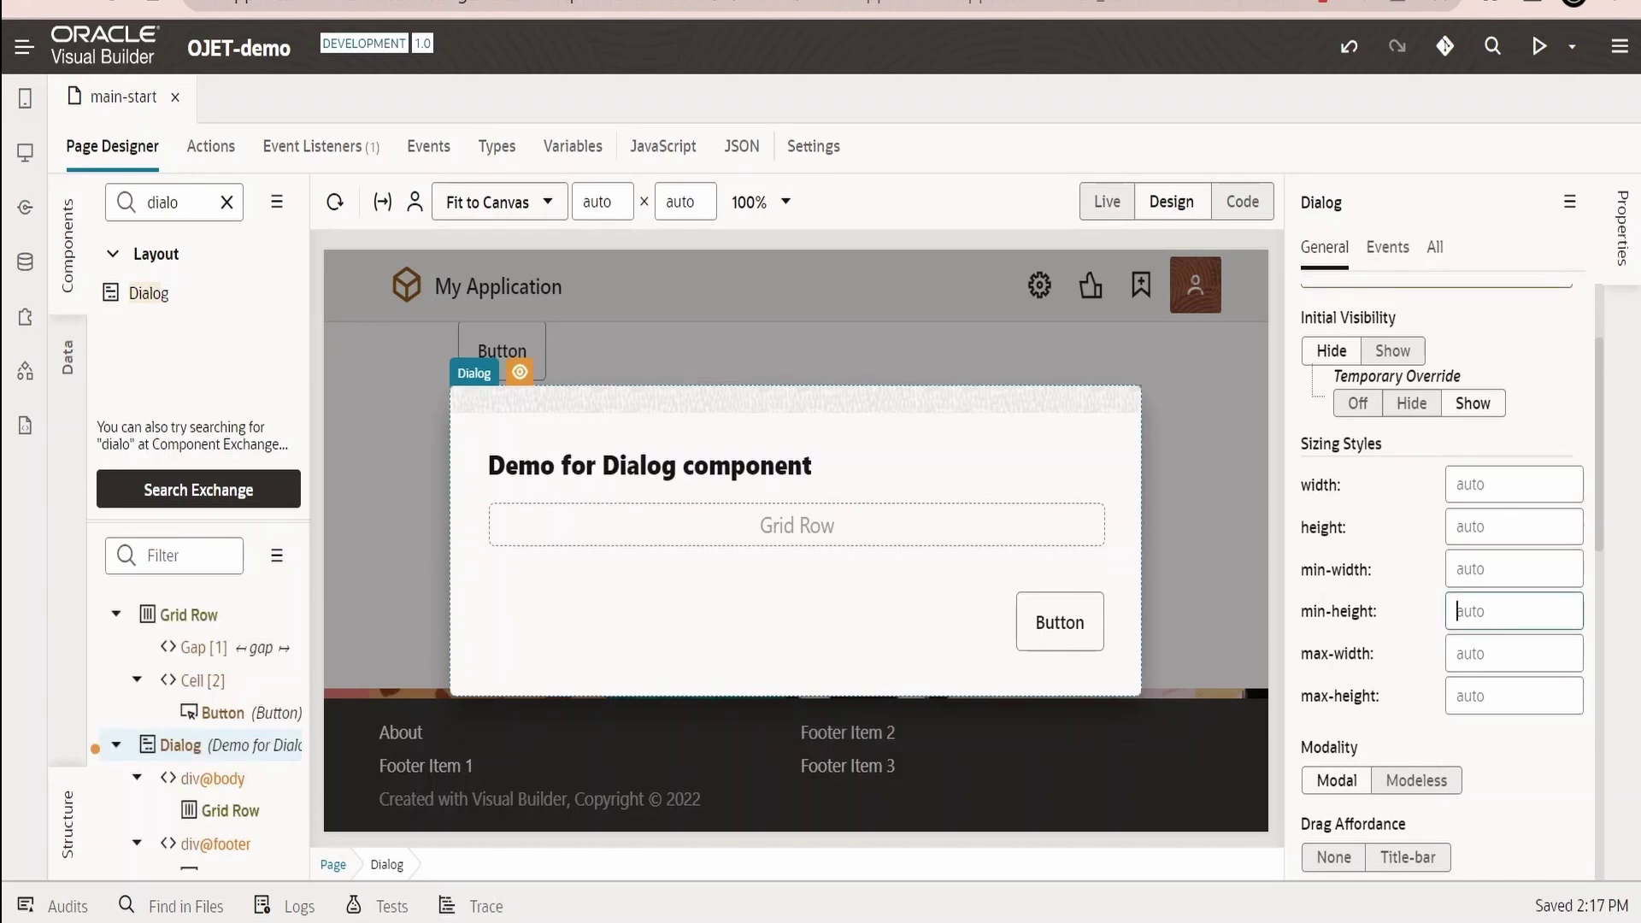
{"action": "type", "text": "80vh"}
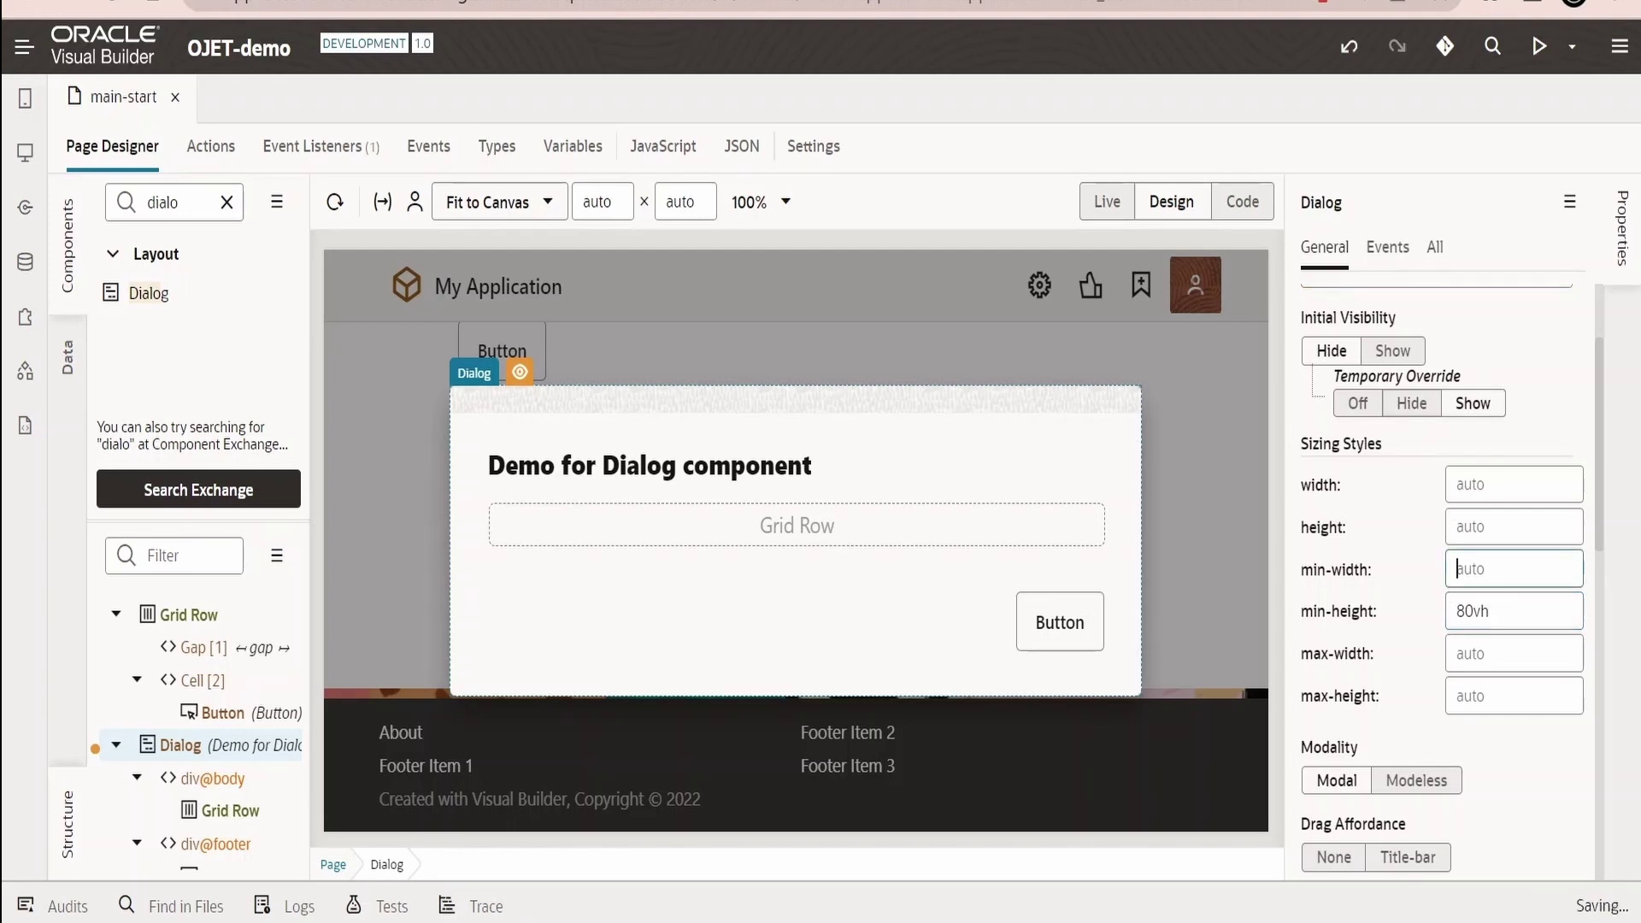
{"action": "key", "text": "Return"}
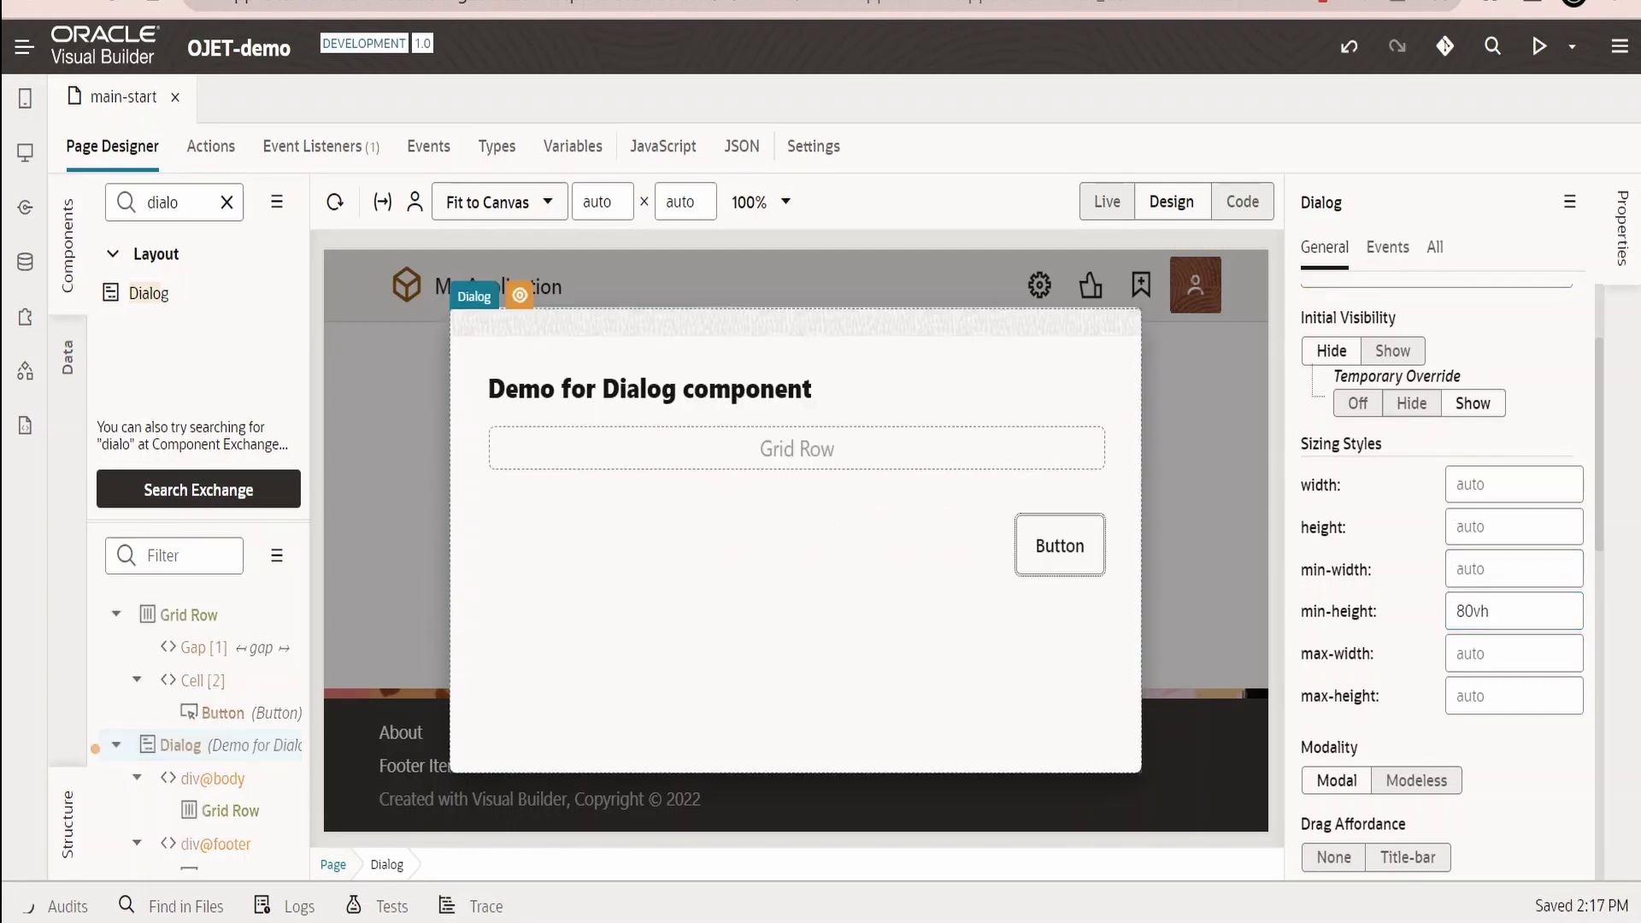
{"action": "left_click", "coordinate": [1513, 610]}
{"action": "left_click", "coordinate": [1514, 567]}
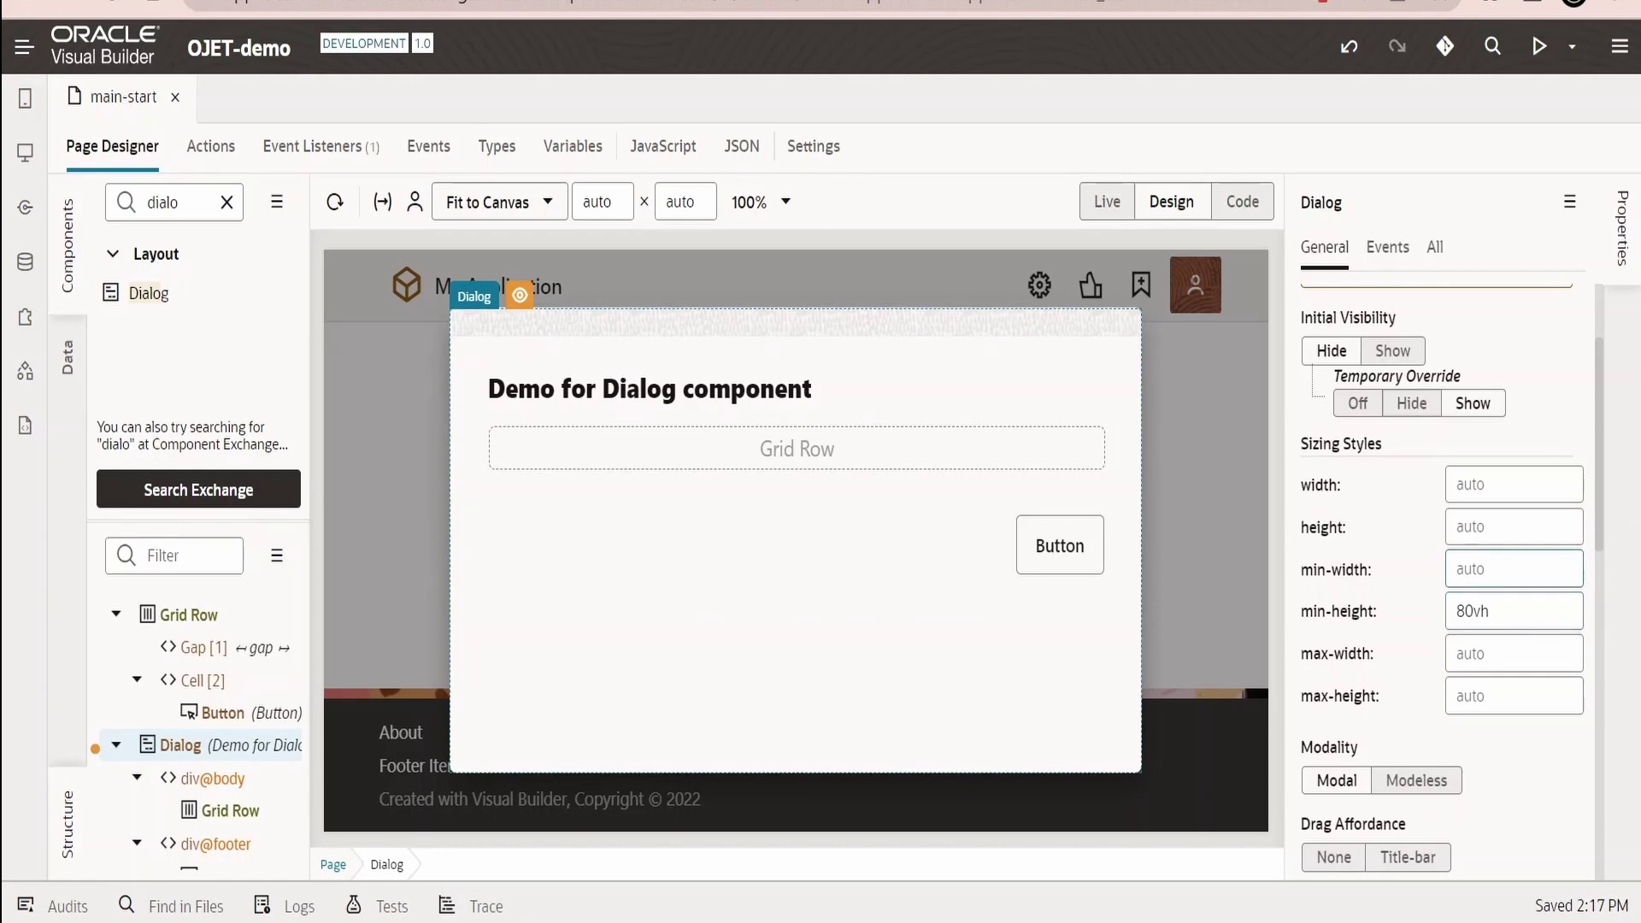
{"action": "type", "text": "80"}
{"action": "type", "text": "%"}
{"action": "key", "text": "Return"}
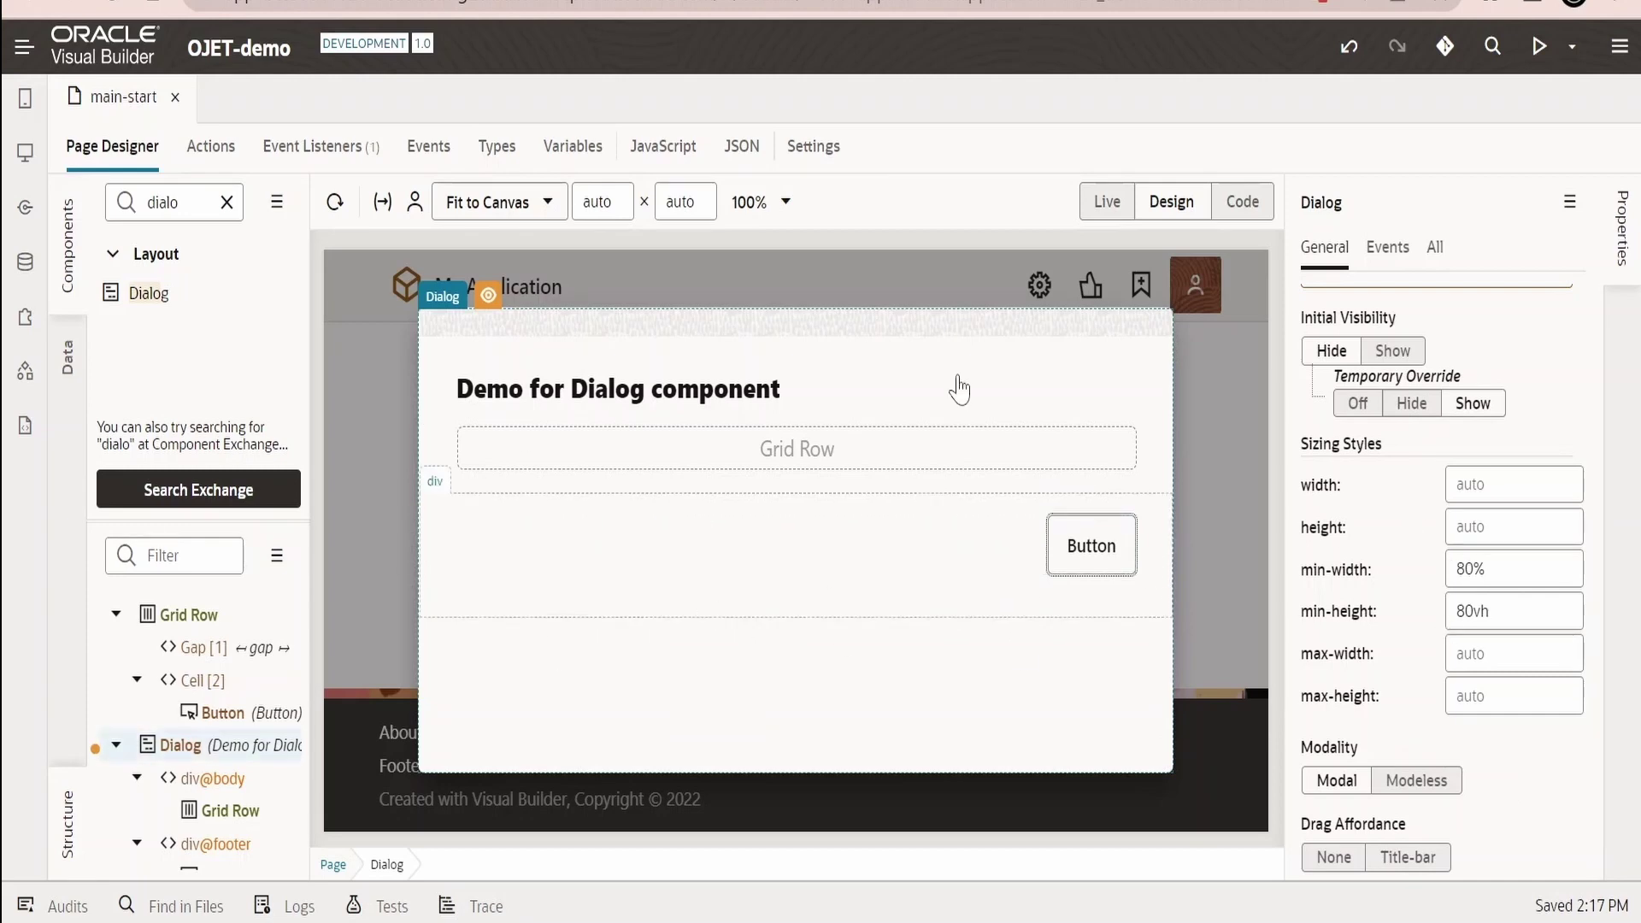
{"action": "scroll", "coordinate": [1476, 762], "scroll_direction": "down", "scroll_amount": 3}
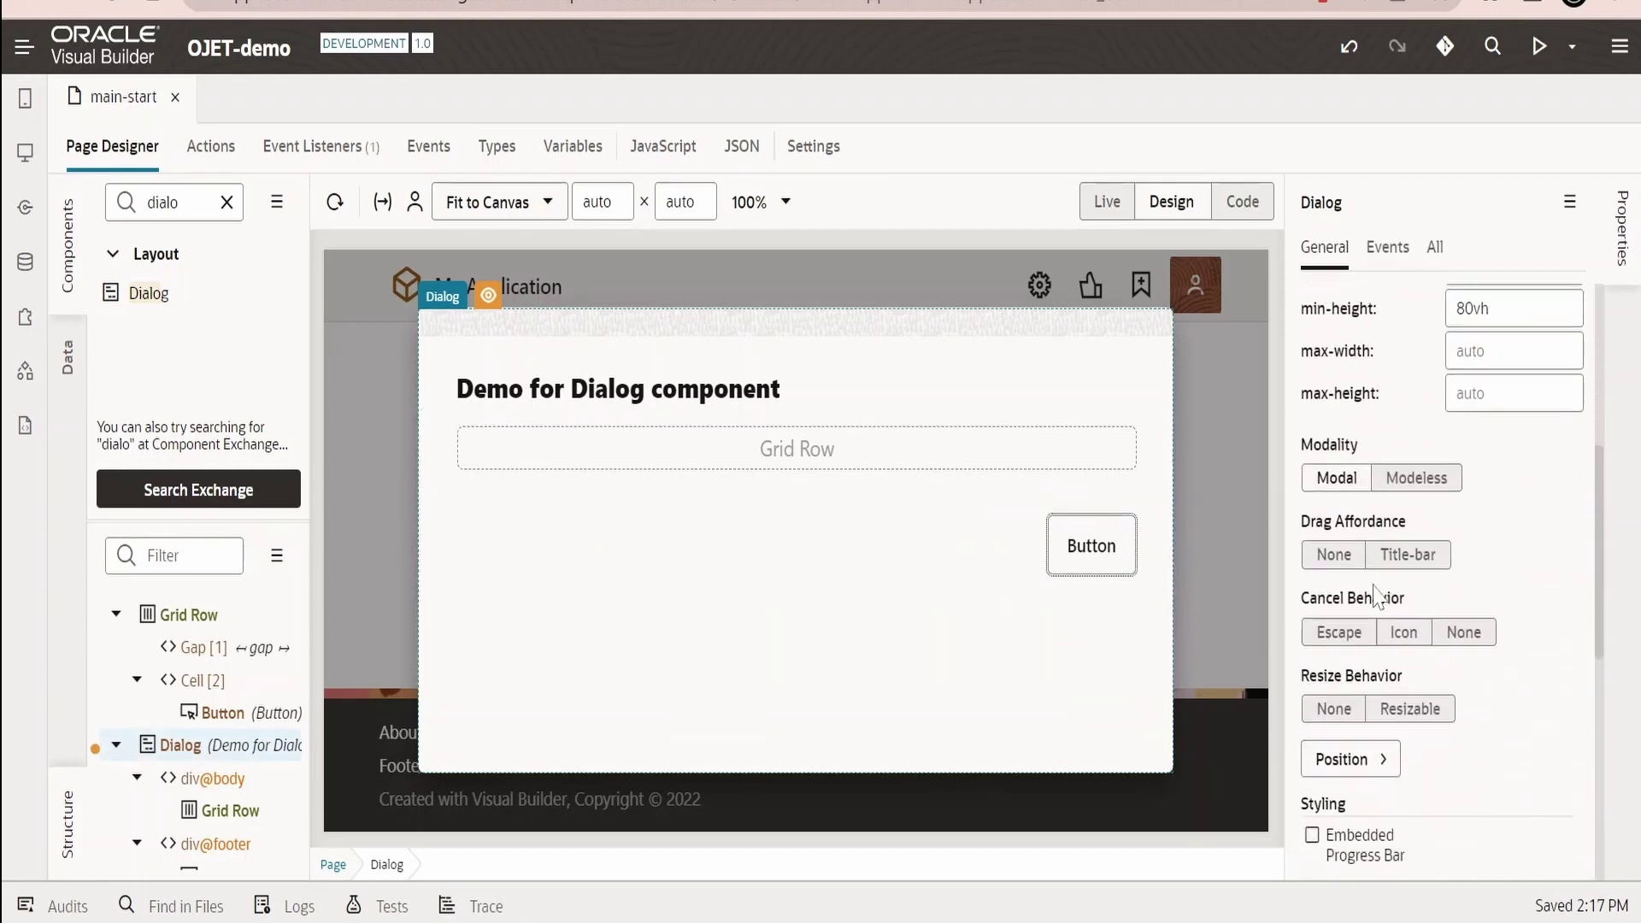
Enable the dialog's close icon and test closing it in live preview
{"action": "left_click", "coordinate": [1401, 634]}
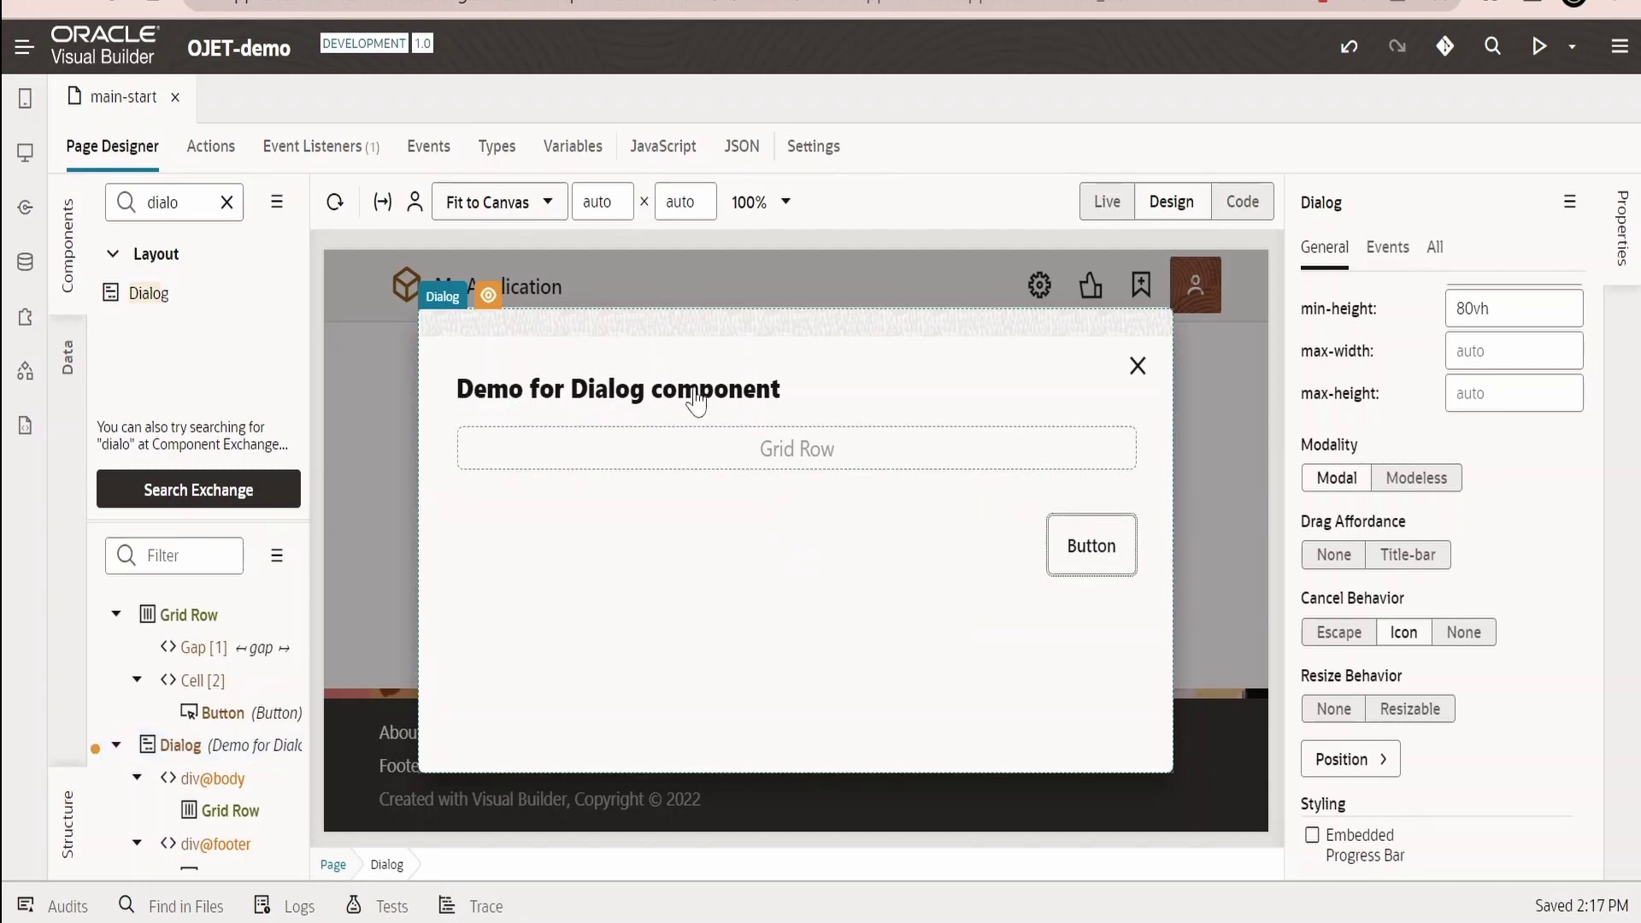
{"action": "left_click", "coordinate": [725, 397]}
{"action": "left_click", "coordinate": [1111, 205]}
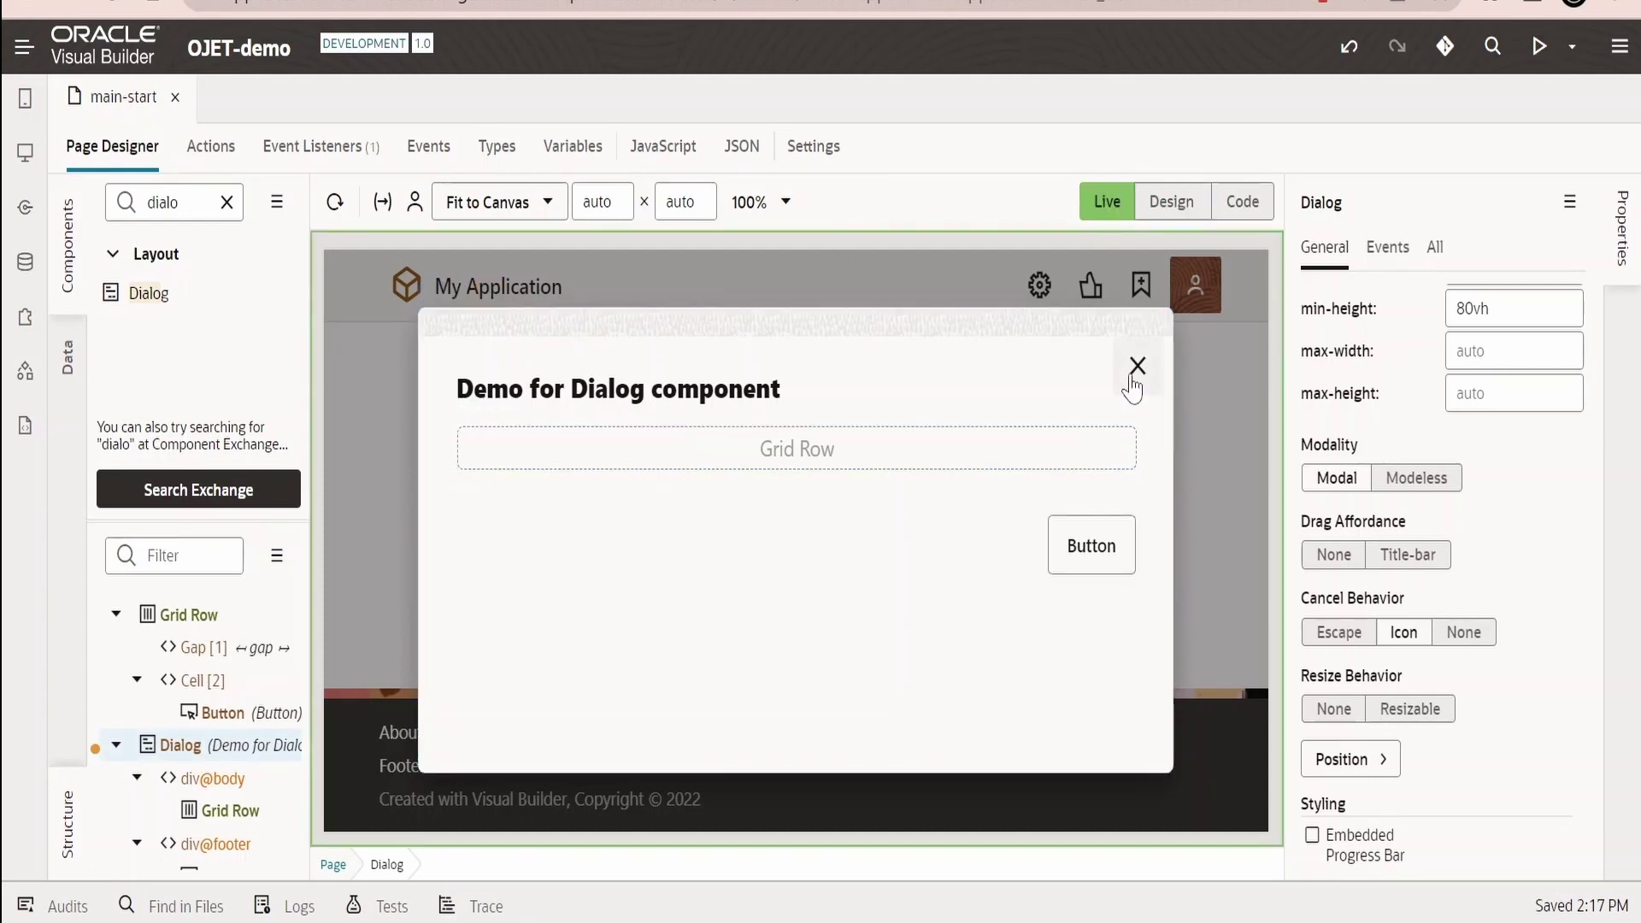
{"action": "left_click", "coordinate": [1133, 368]}
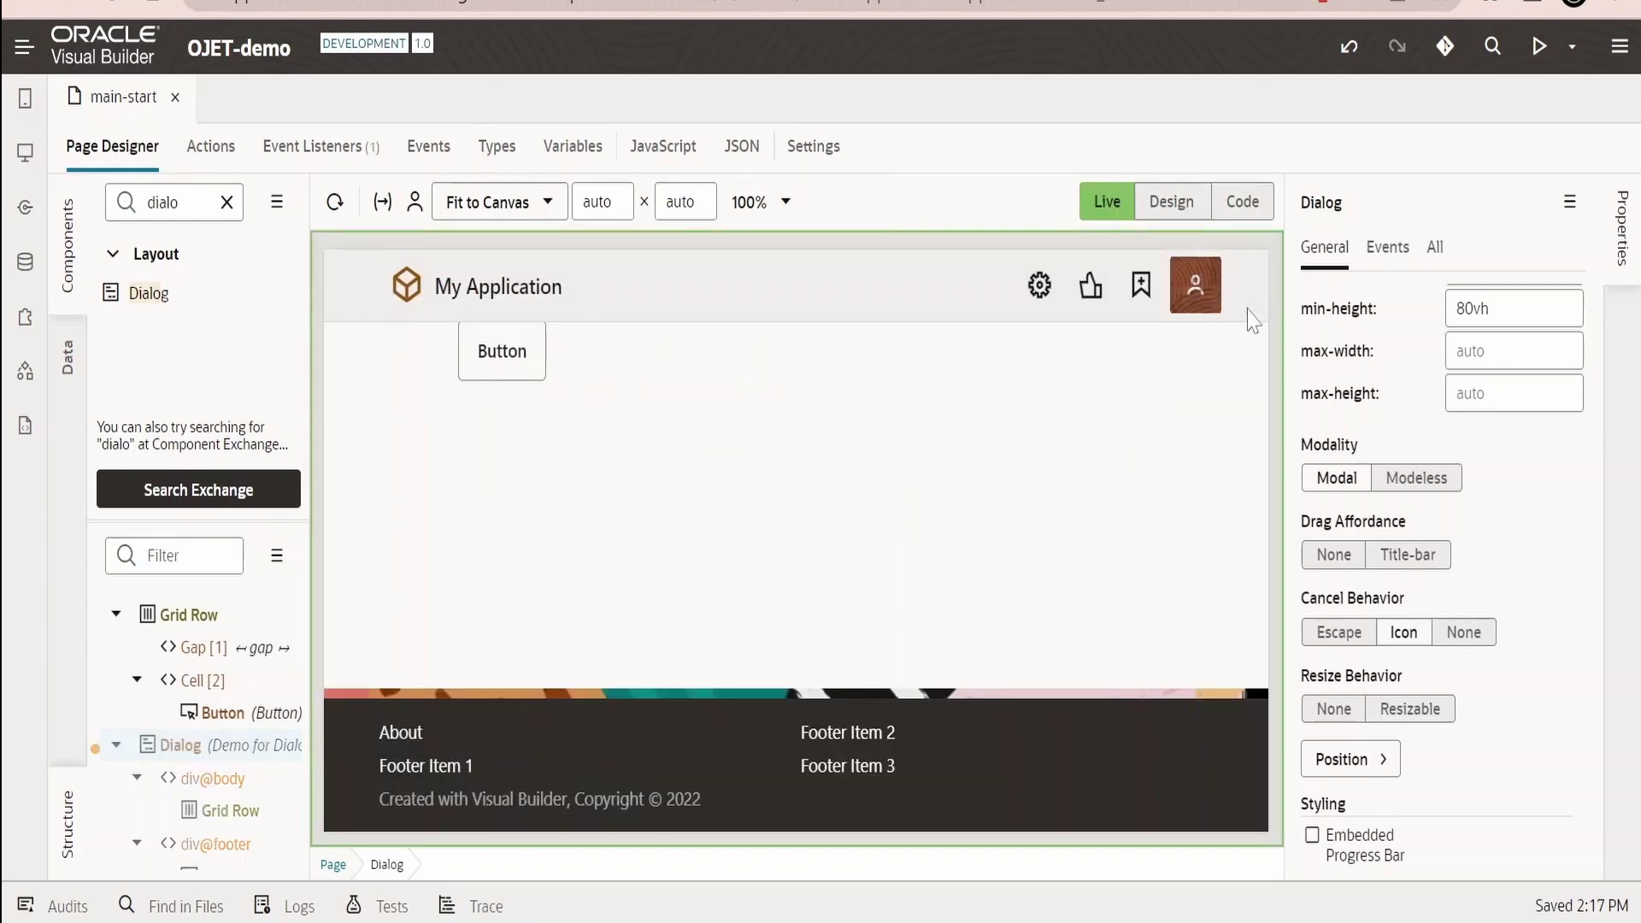
{"action": "left_click", "coordinate": [1170, 205]}
{"action": "mouse_move", "coordinate": [1403, 633]}
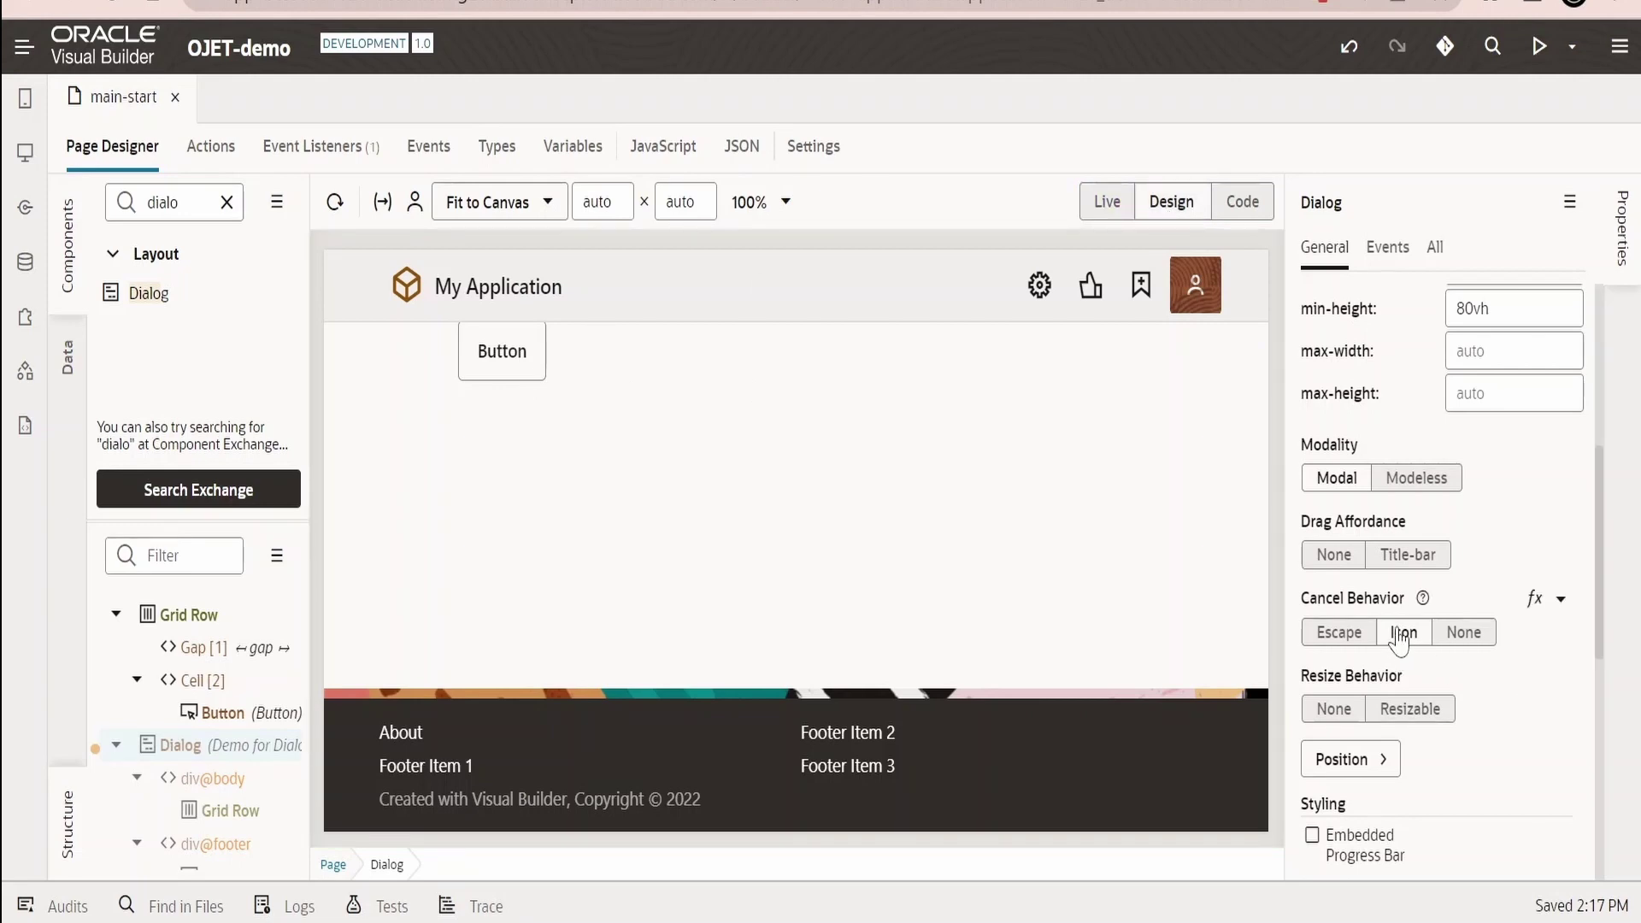
Set Resize Behavior to Resizable and stretch the dialog taller in live preview
{"action": "left_click", "coordinate": [1427, 721]}
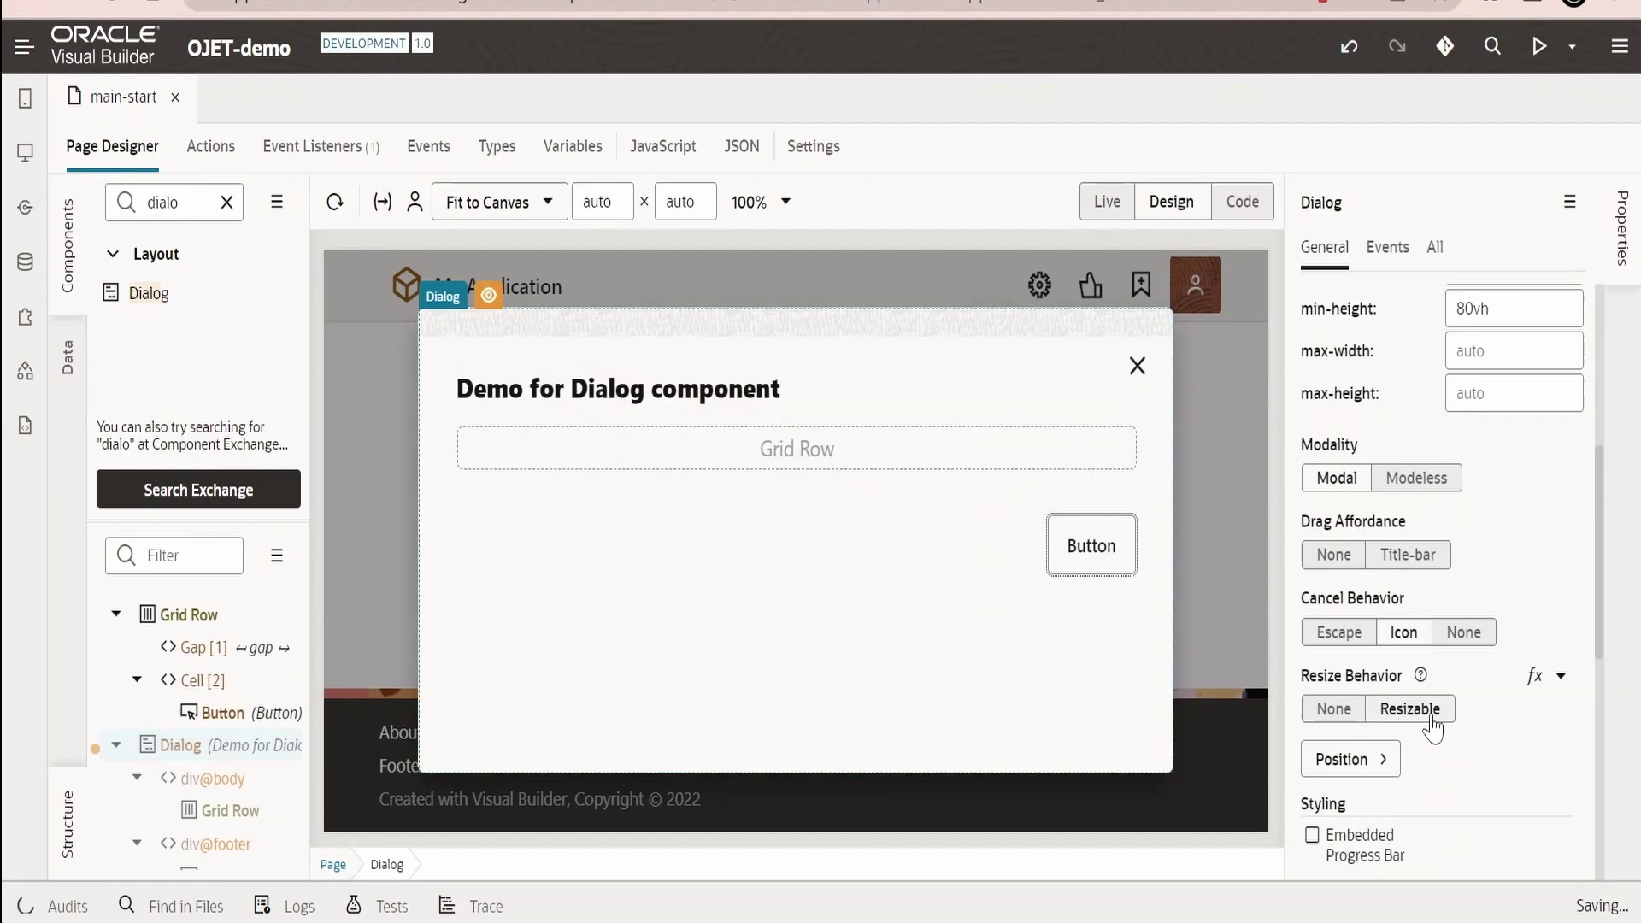
{"action": "left_click", "coordinate": [1105, 207]}
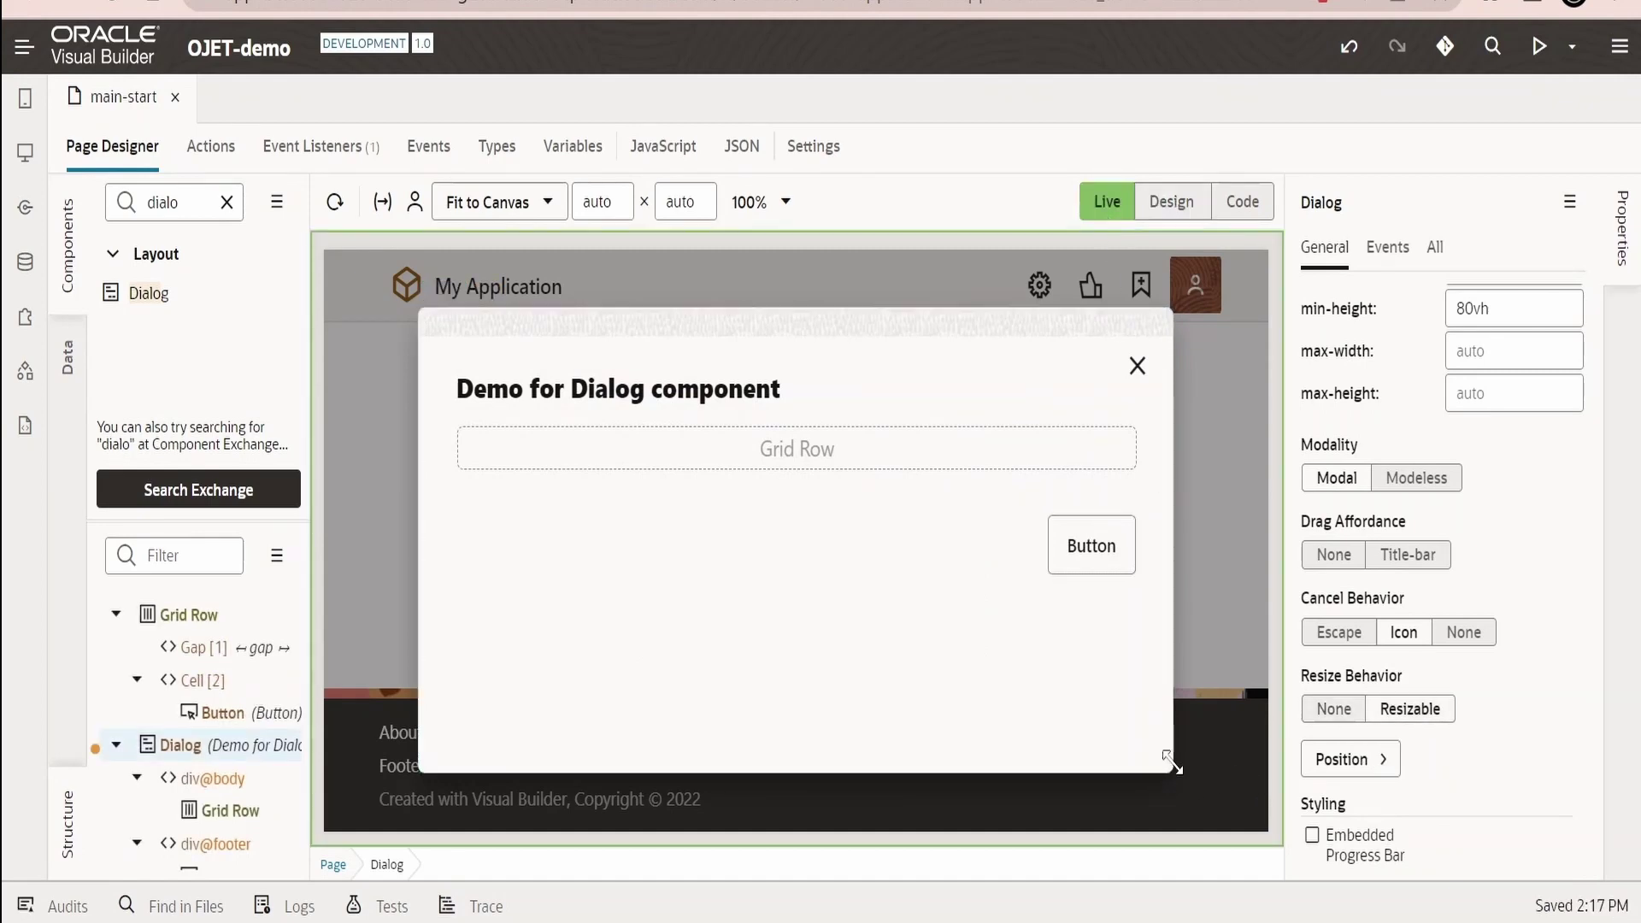
{"action": "mouse_move", "coordinate": [1171, 764]}
{"action": "left_mouse_down"}
{"action": "mouse_move", "coordinate": [1244, 797]}
{"action": "mouse_move", "coordinate": [1180, 857]}
{"action": "left_mouse_up"}
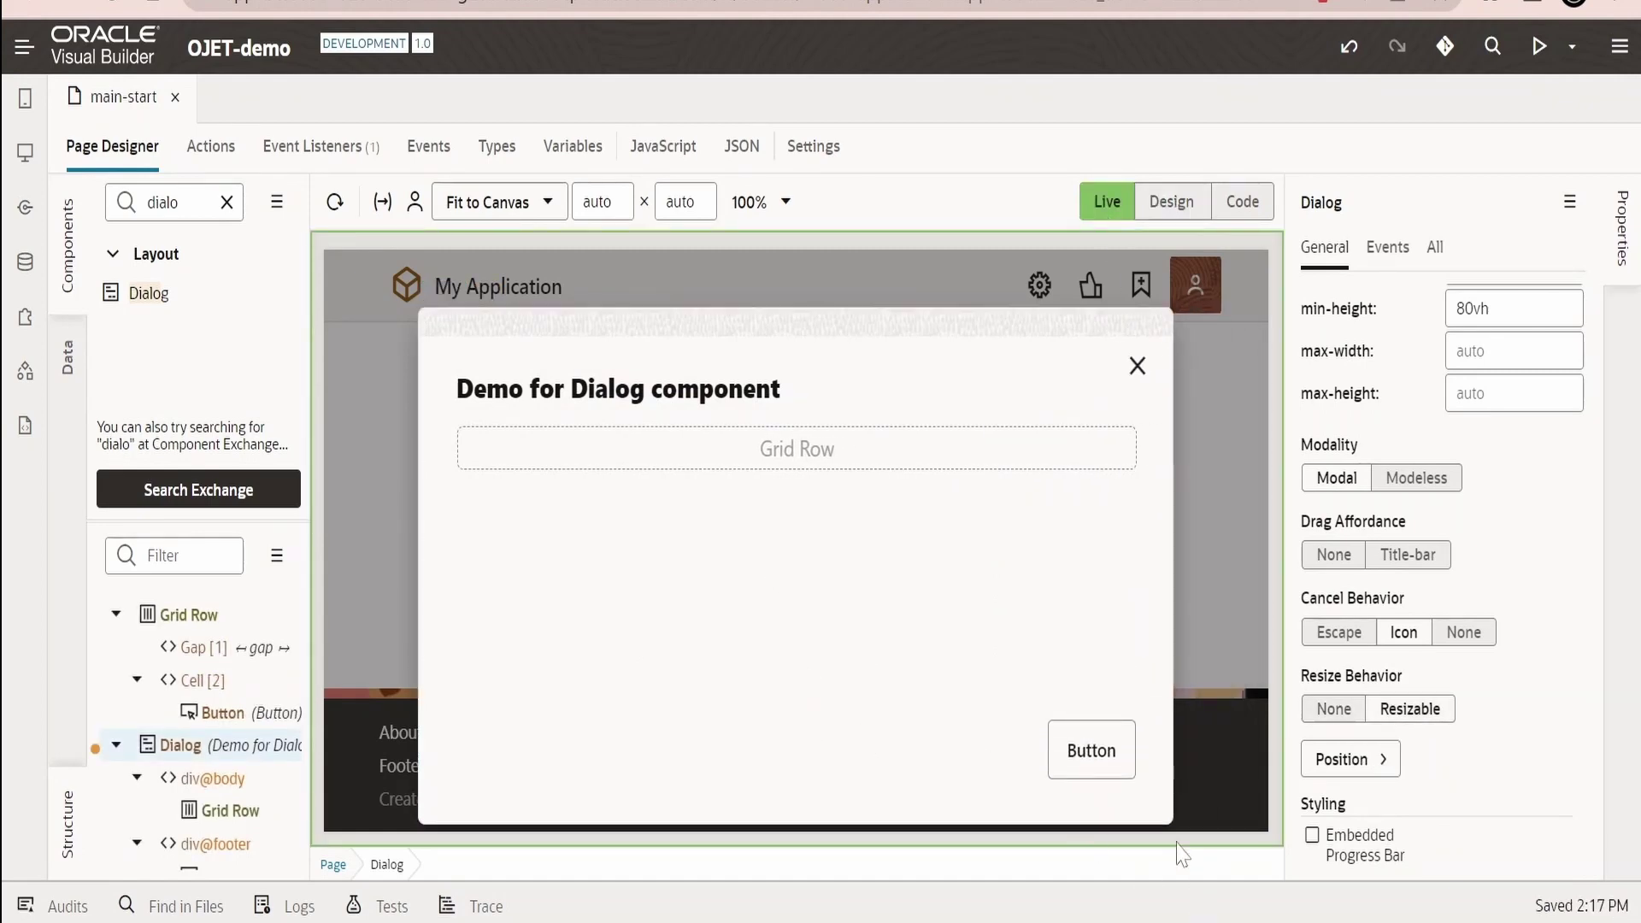
{"action": "scroll", "coordinate": [1537, 545], "scroll_direction": "up", "scroll_amount": 3}
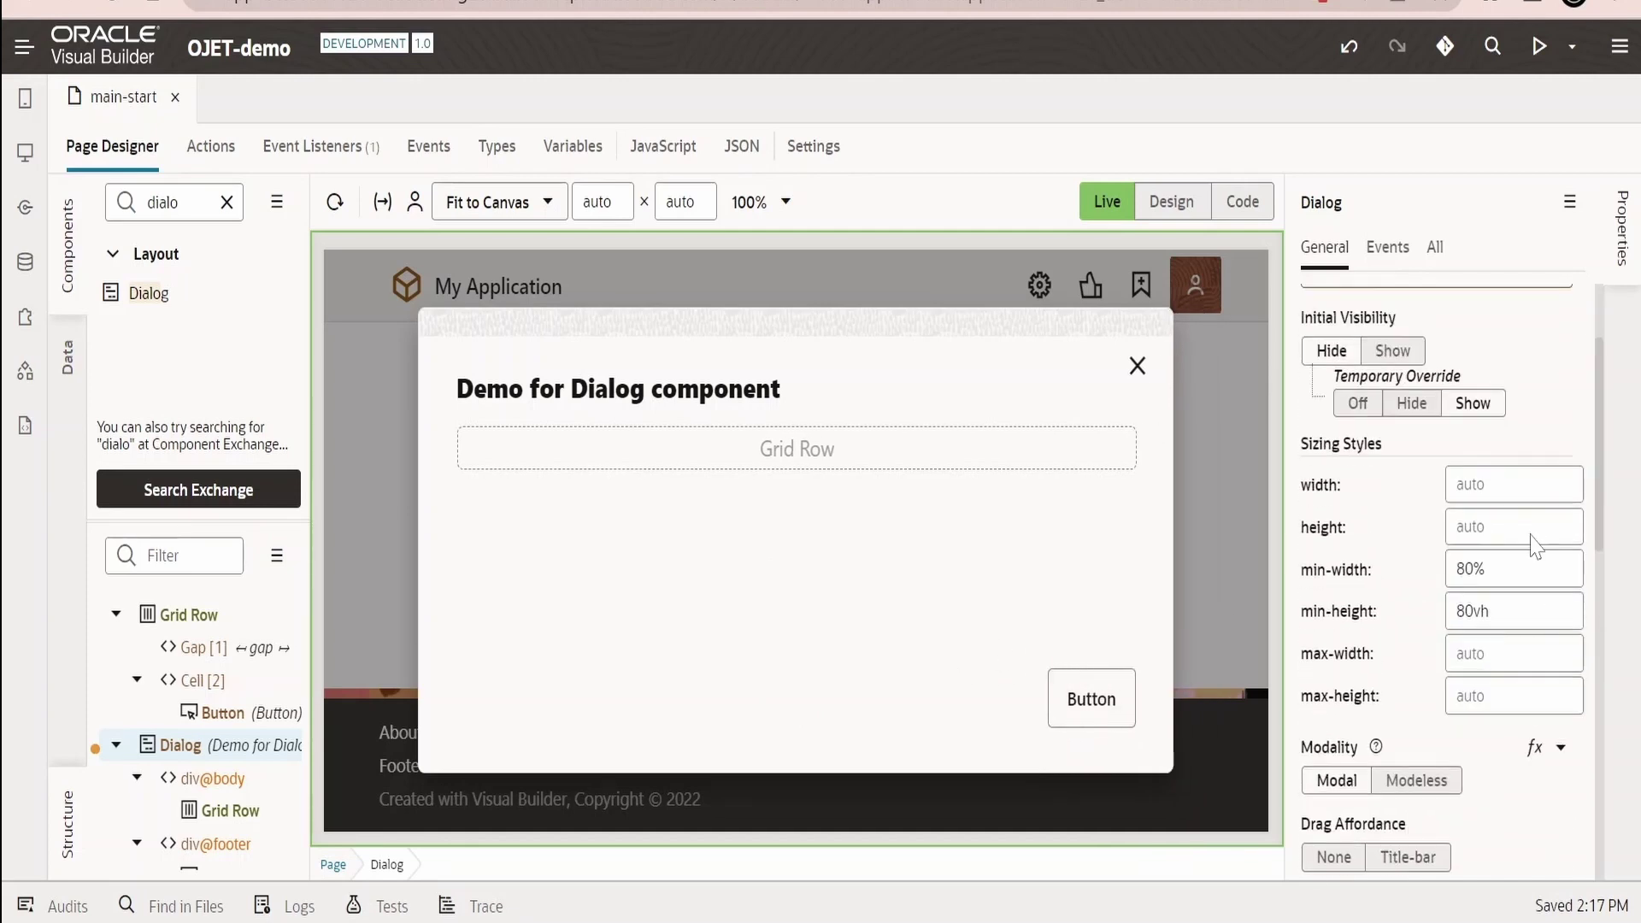
Add an On 'ojAction' event to the Button with a new ButtonActionChain
{"action": "left_click", "coordinate": [1137, 368]}
{"action": "left_click", "coordinate": [1168, 212]}
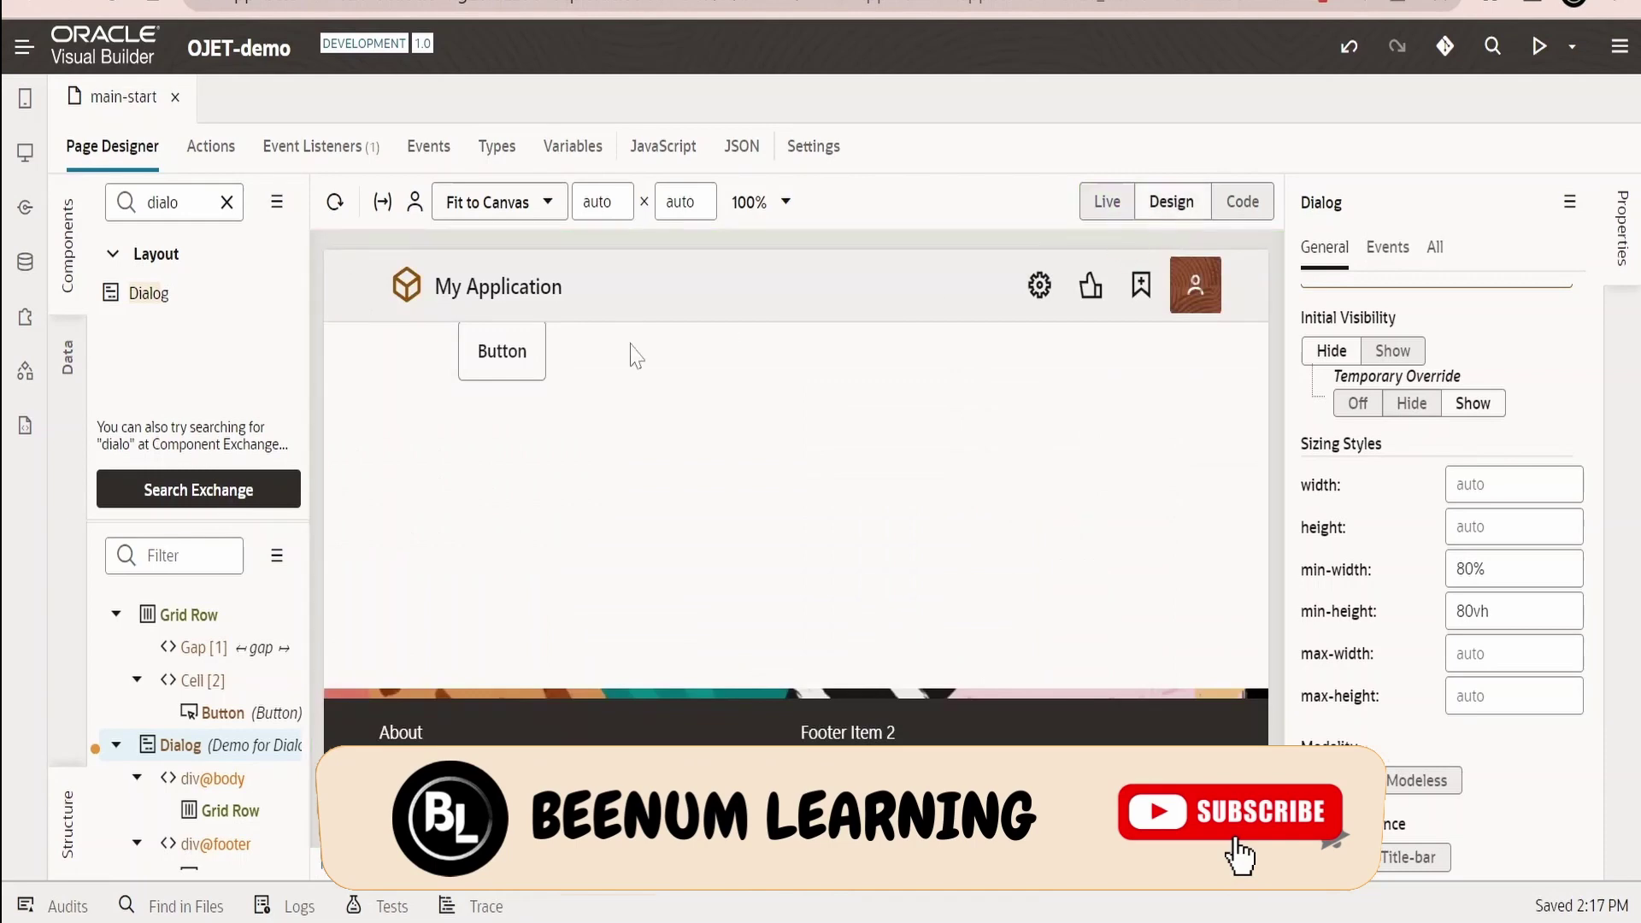
{"action": "left_click", "coordinate": [519, 371]}
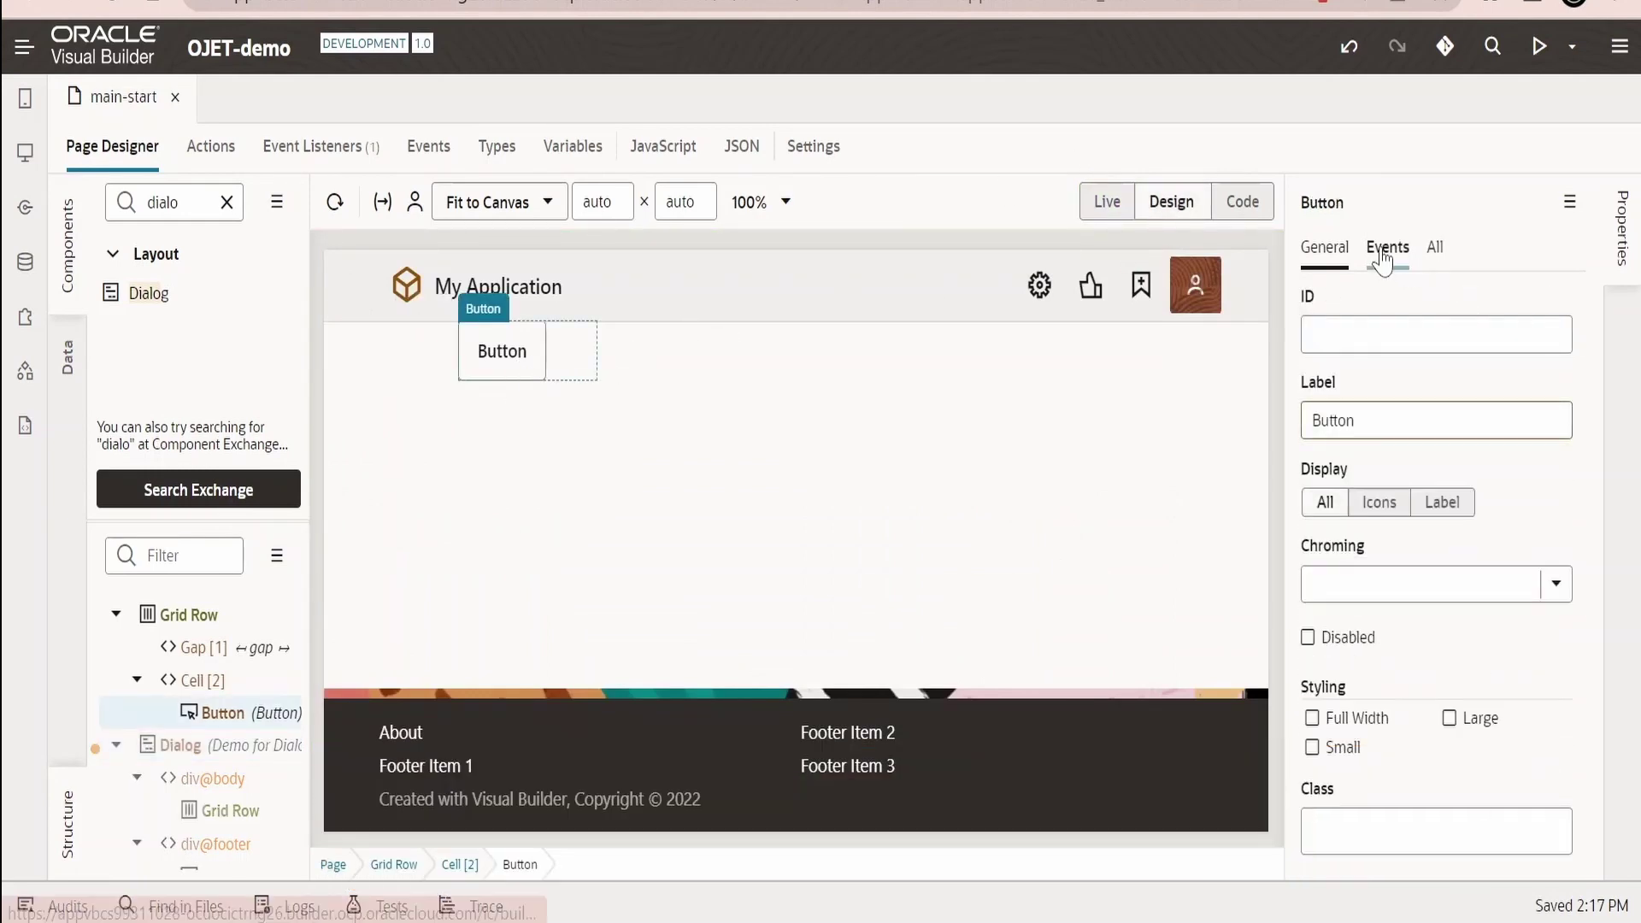
{"action": "left_click", "coordinate": [1388, 247]}
{"action": "left_click", "coordinate": [1459, 836]}
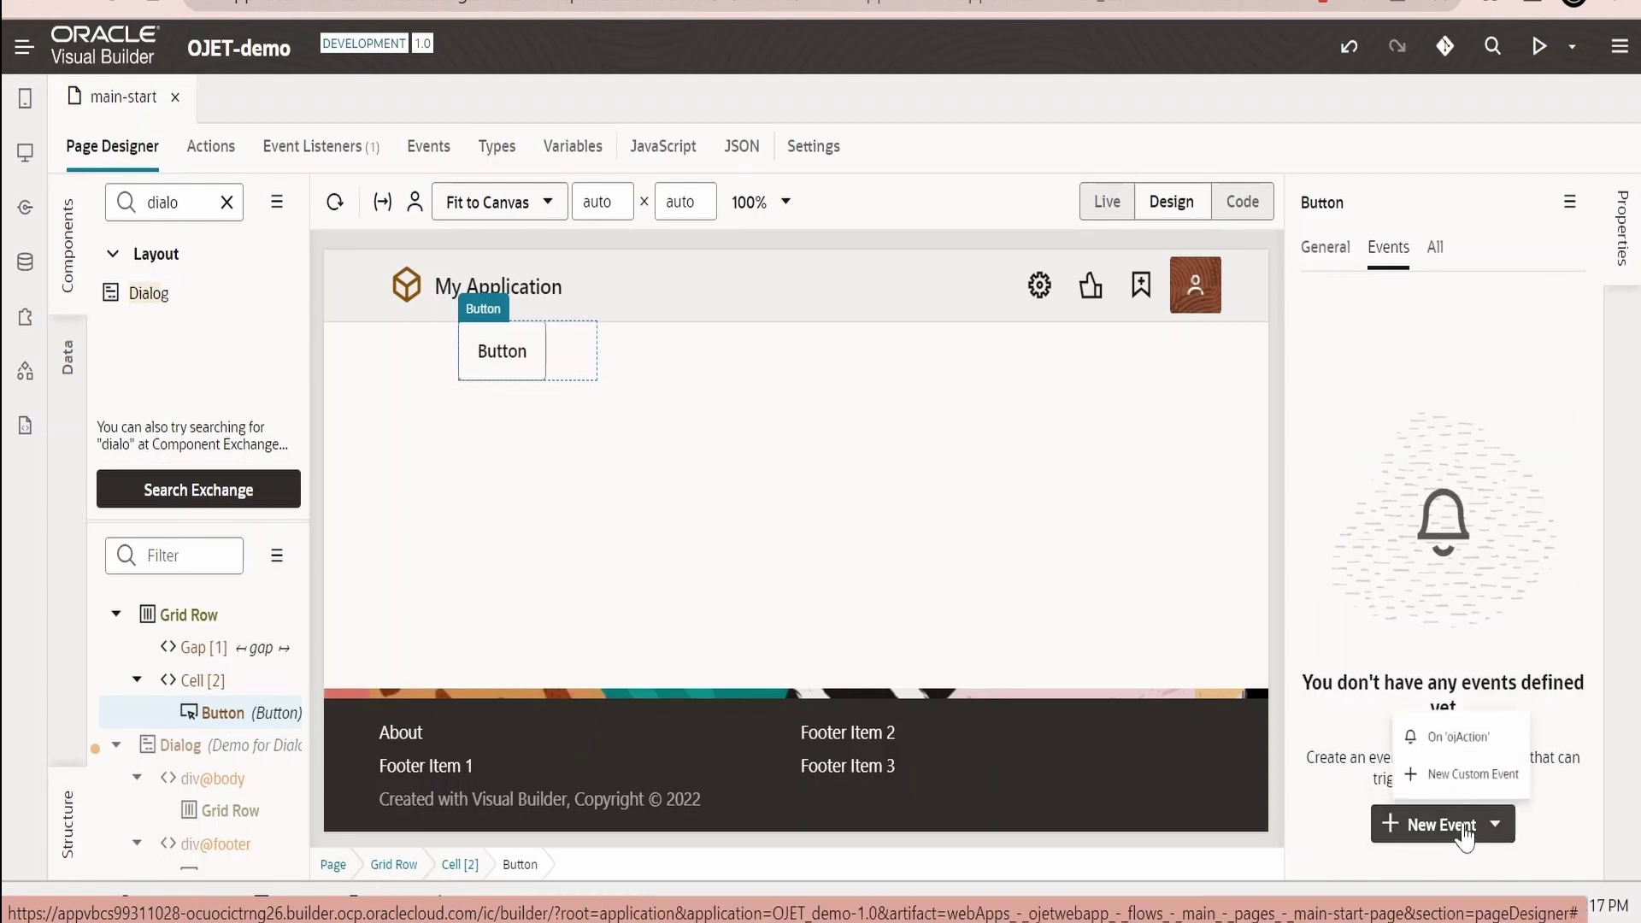
{"action": "left_click", "coordinate": [1449, 713]}
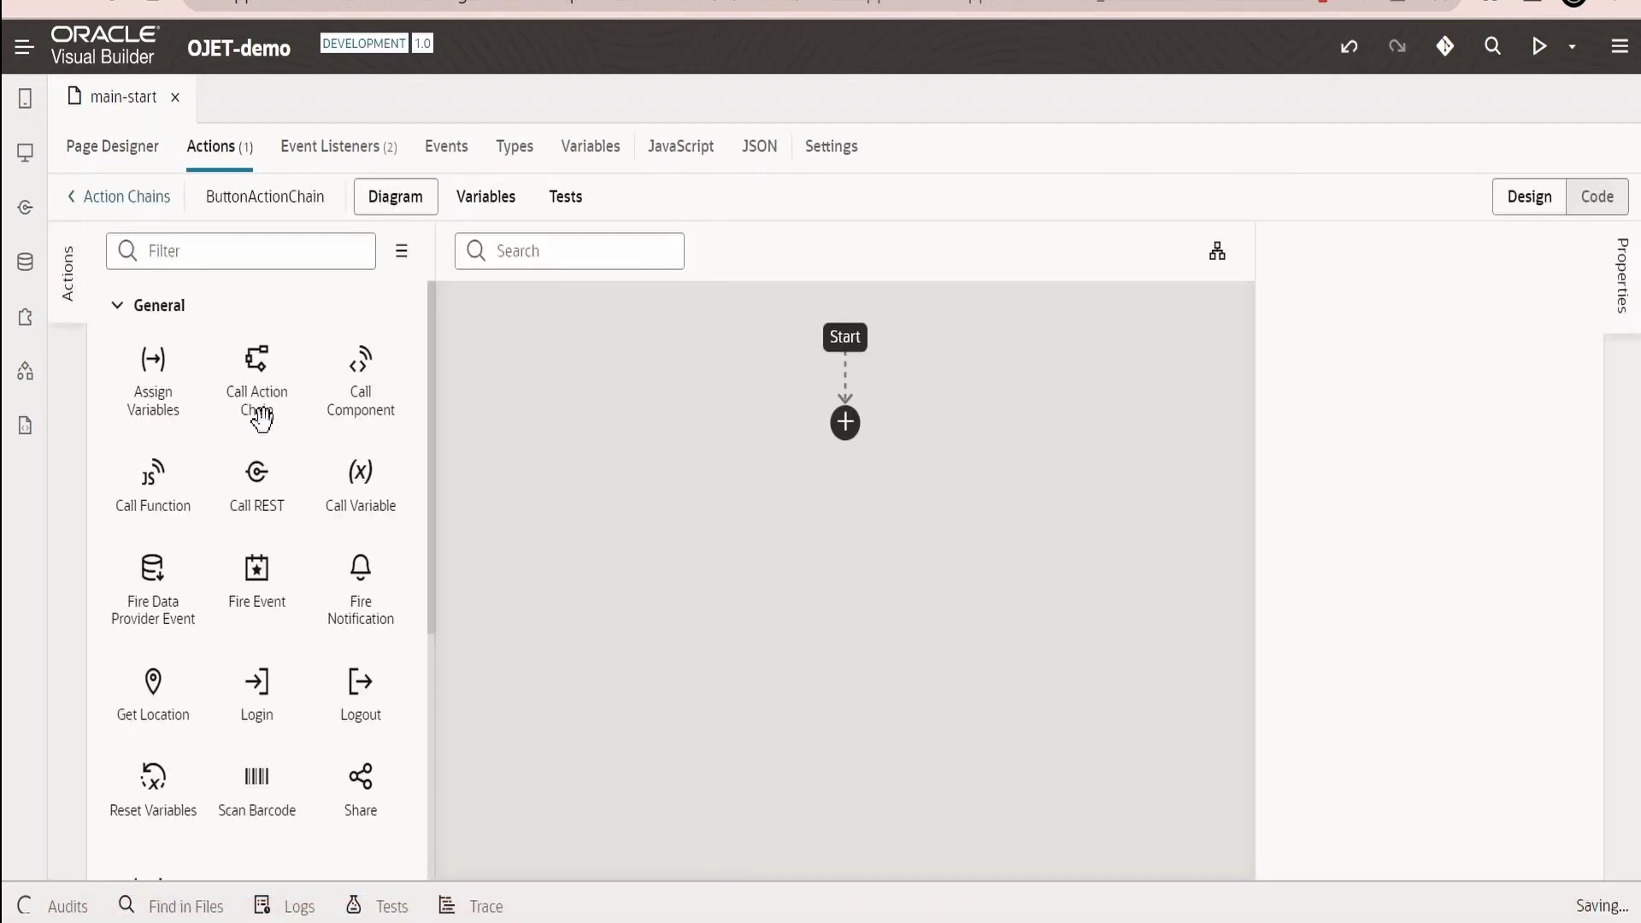
{"action": "left_click_drag", "start_coordinate": [360, 364], "coordinate": [843, 423]}
{"action": "left_click_drag", "start_coordinate": [843, 457], "coordinate": [842, 455]}
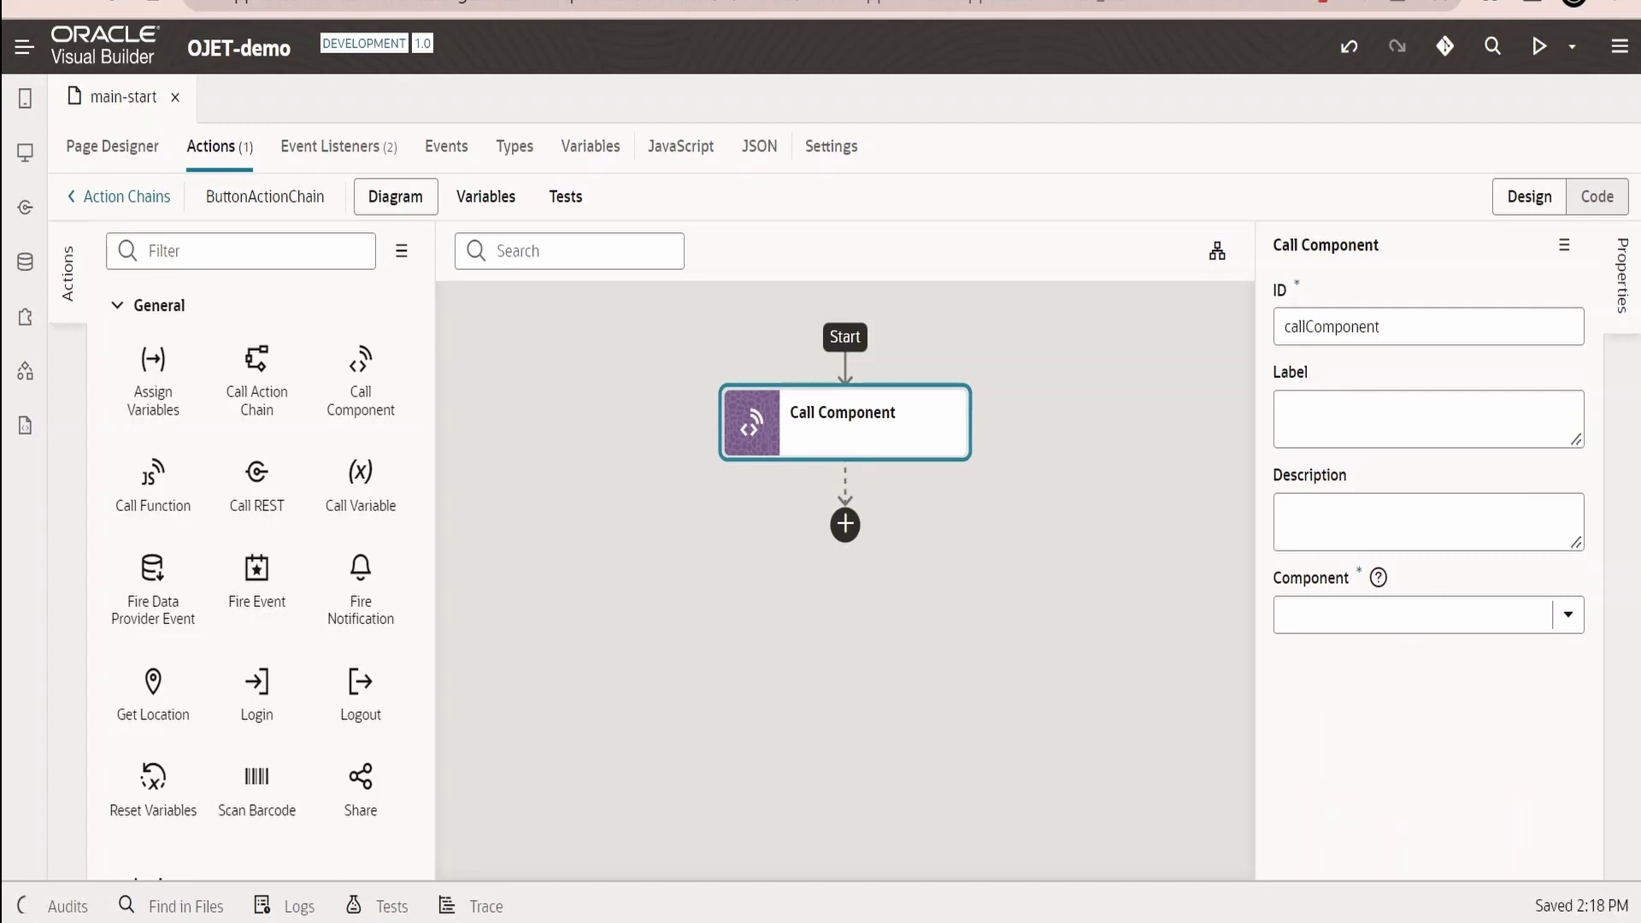
{"action": "left_click", "coordinate": [1567, 618]}
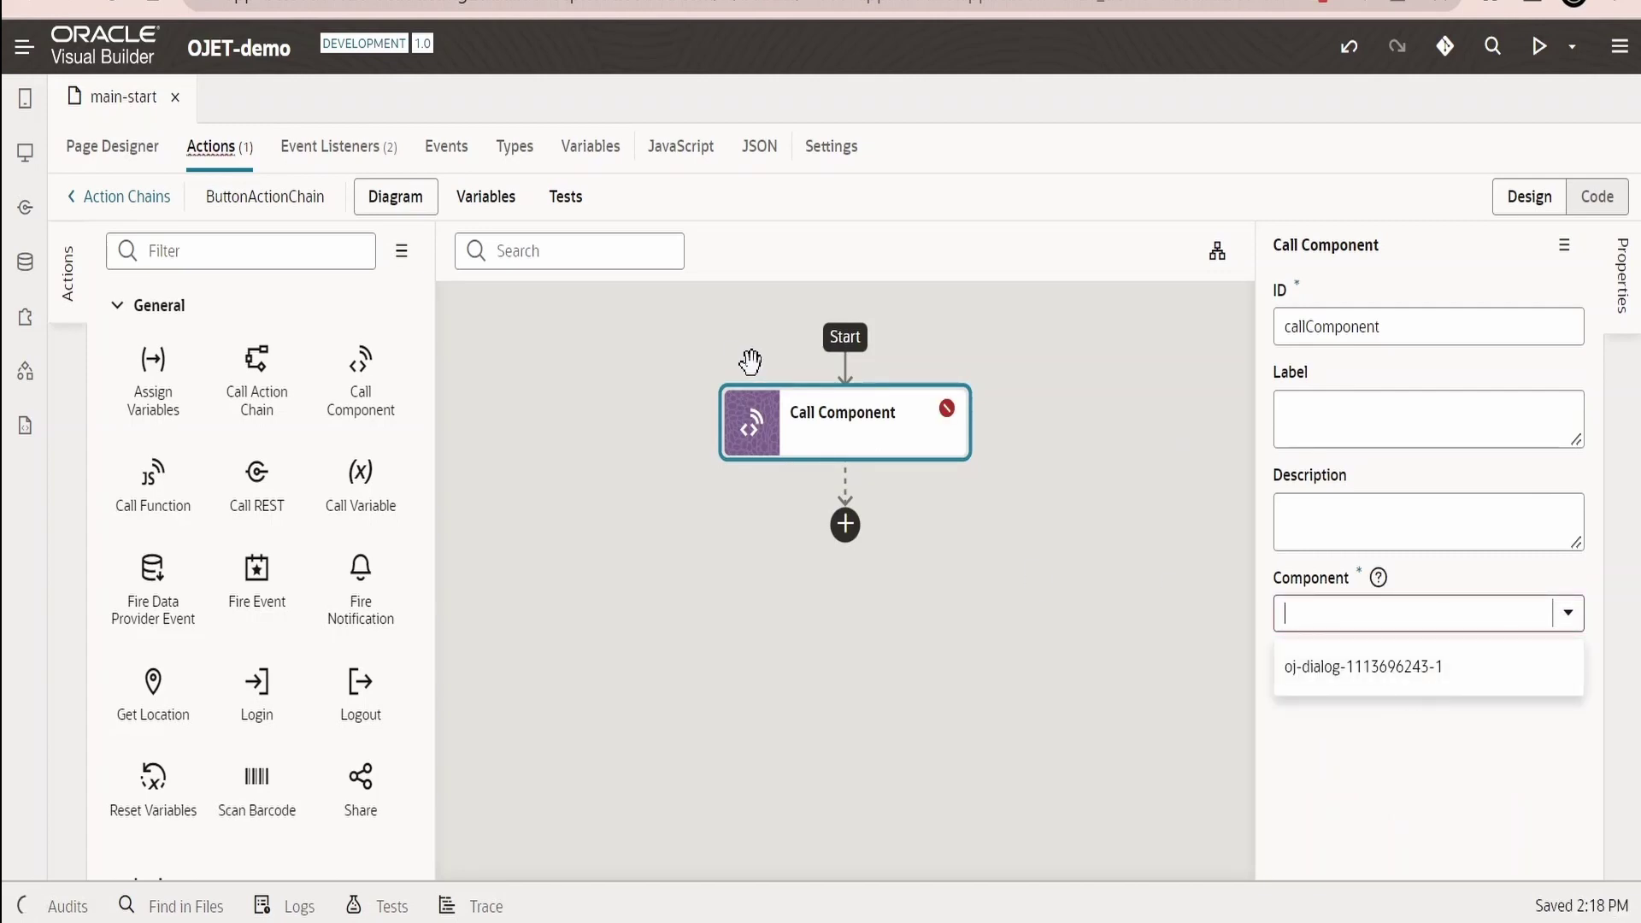
{"action": "left_click", "coordinate": [1360, 666]}
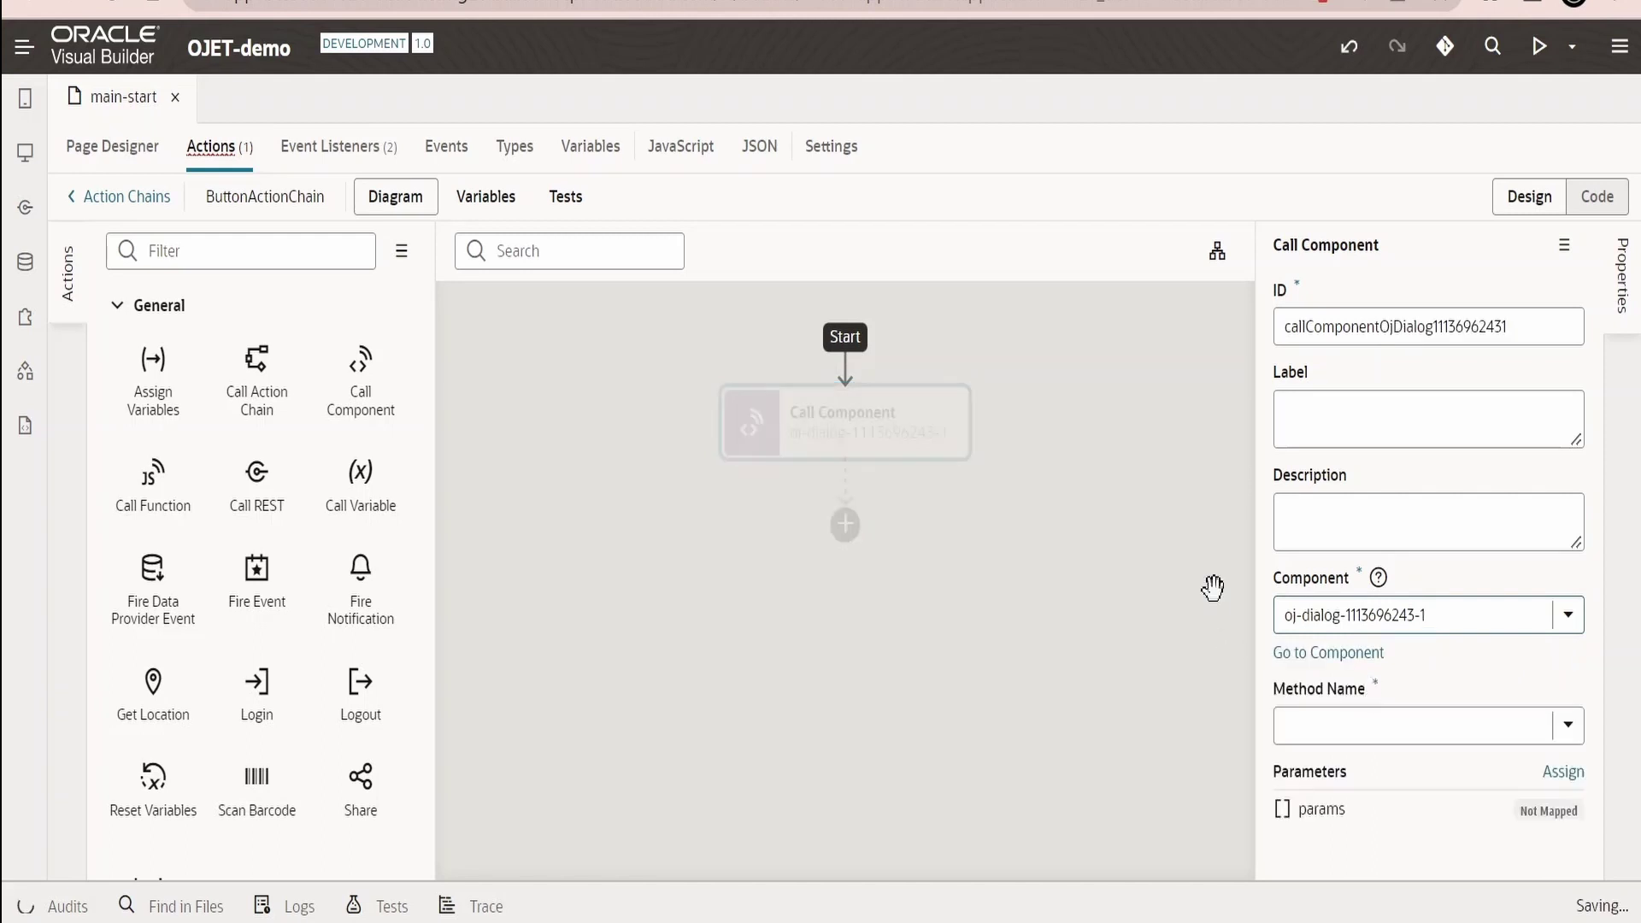
{"action": "left_click", "coordinate": [1566, 726]}
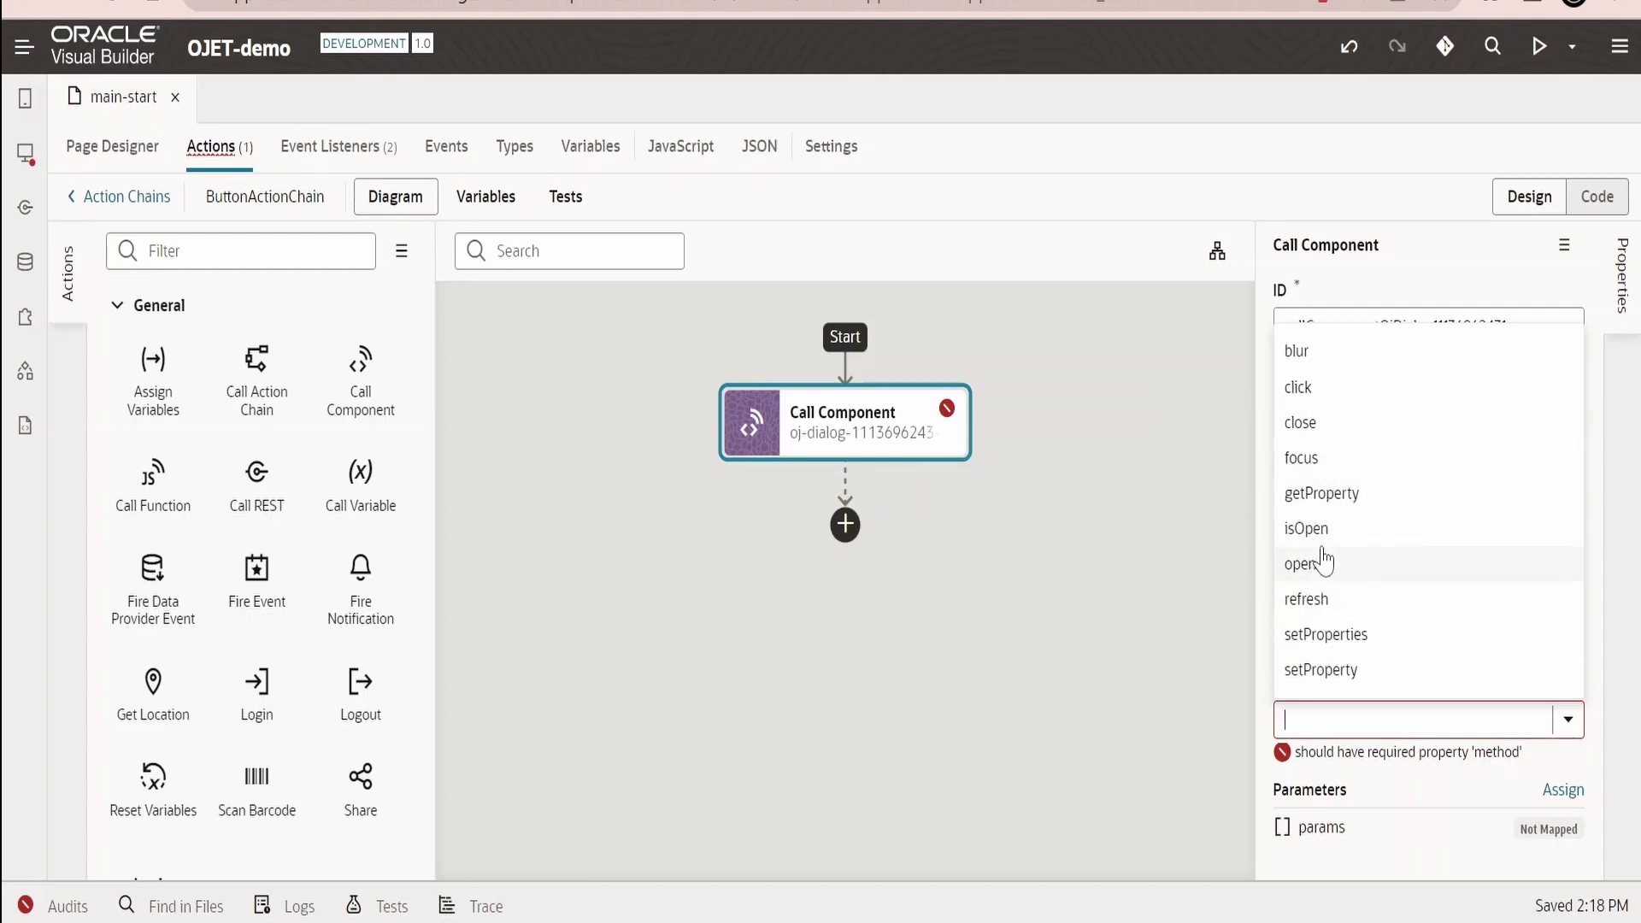
{"action": "left_click", "coordinate": [1289, 565]}
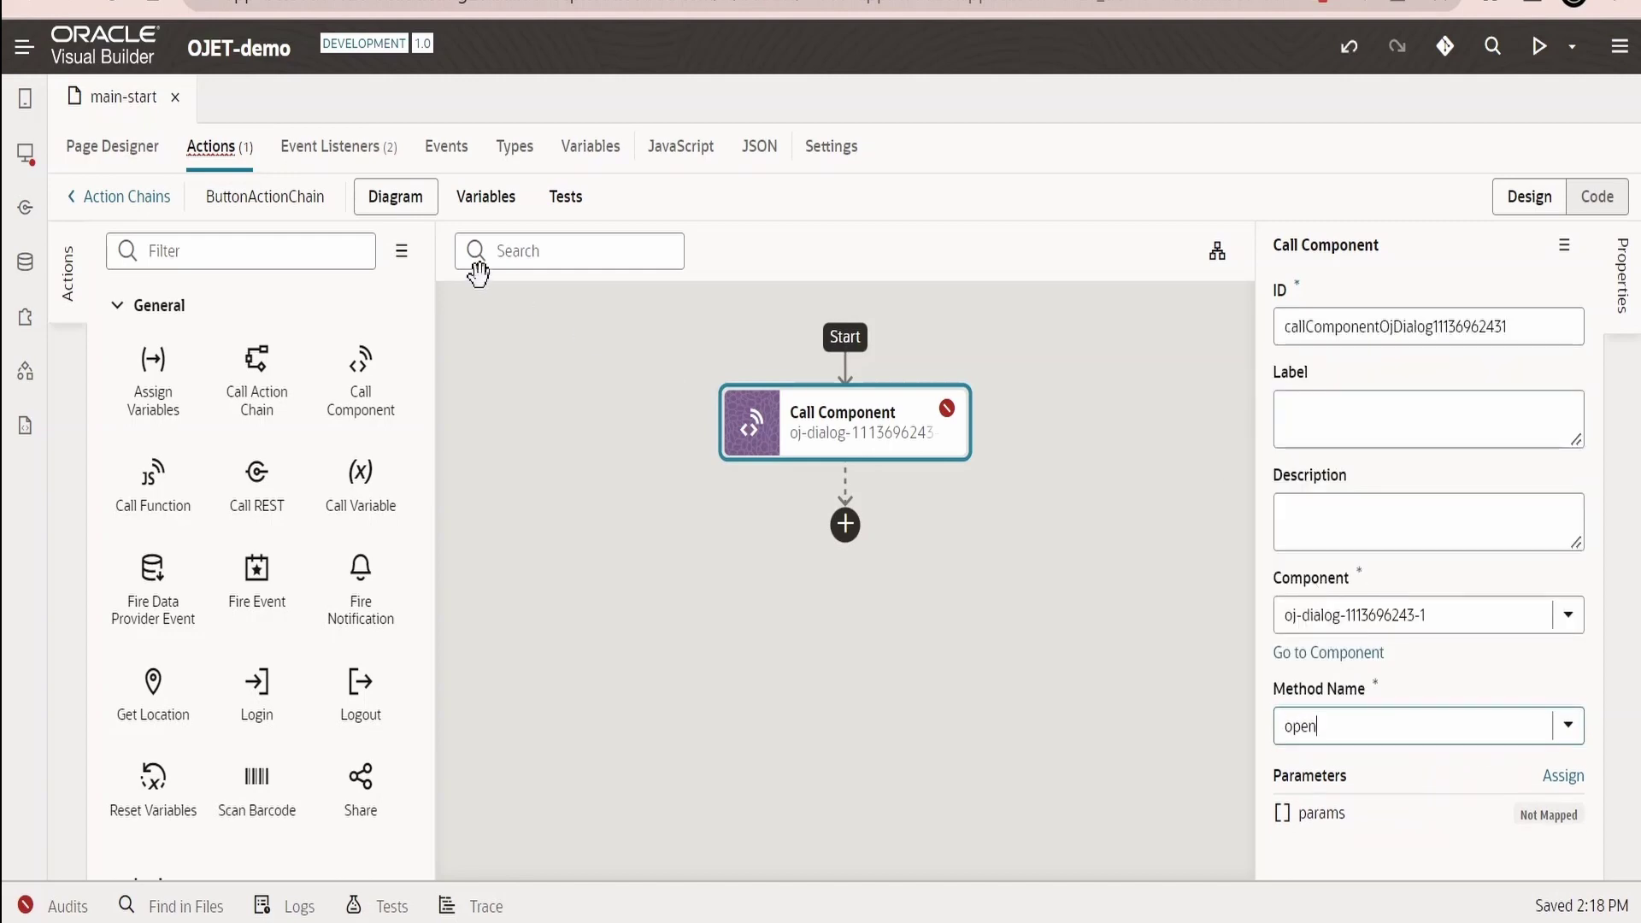
{"action": "left_click", "coordinate": [128, 149]}
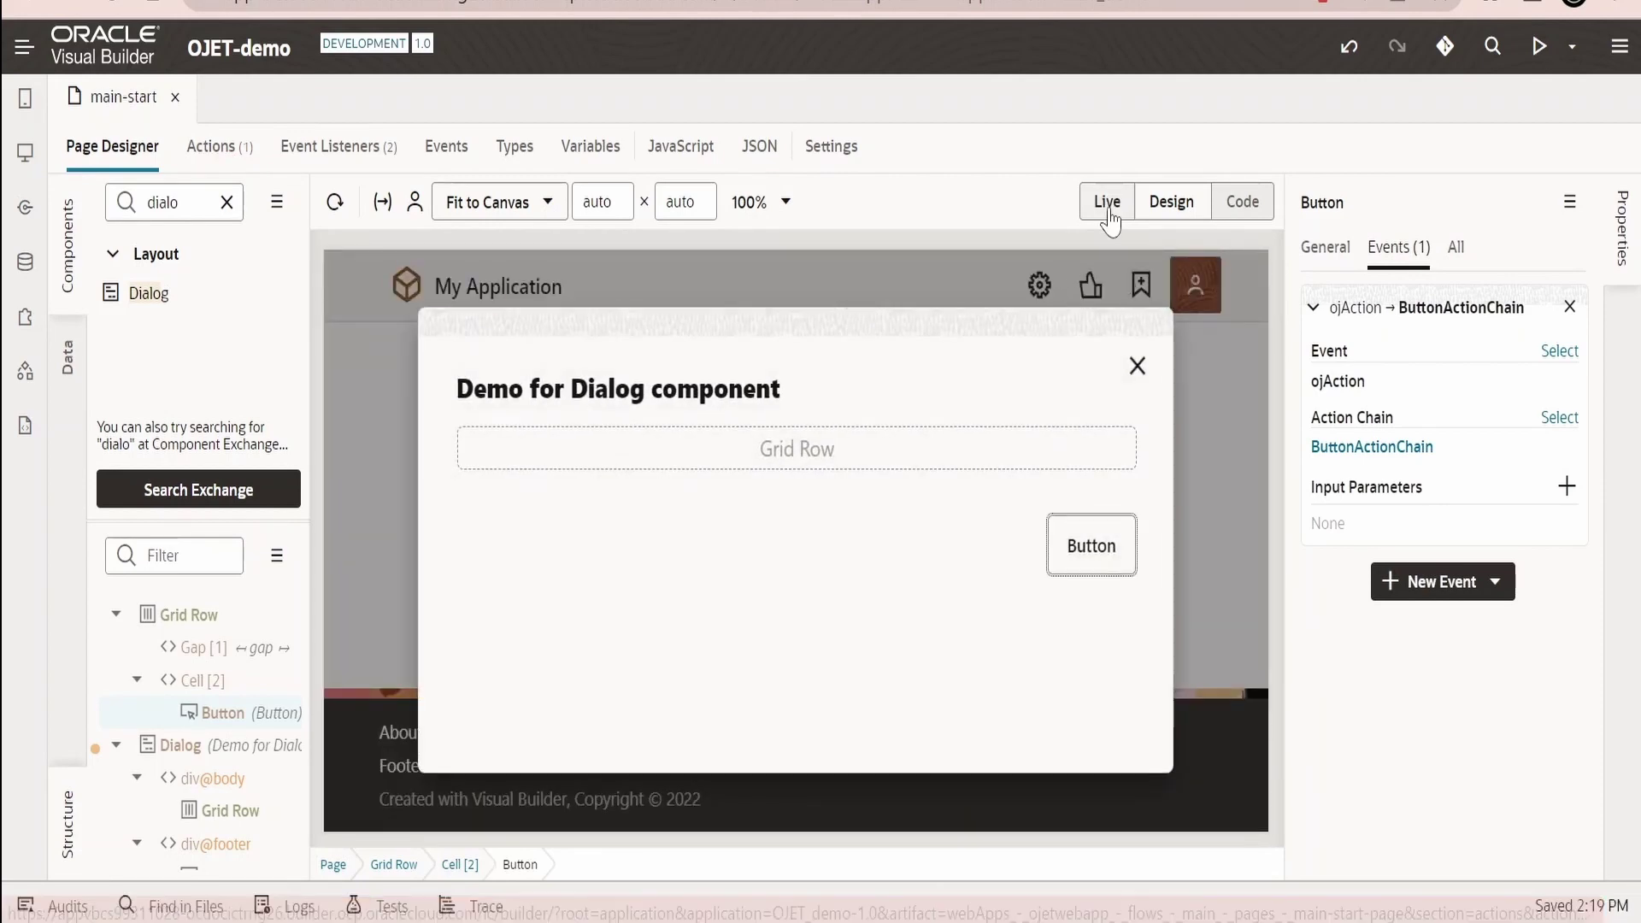
In live preview, open the dialog from the Button and close it with X, four times
{"action": "left_click", "coordinate": [1124, 213]}
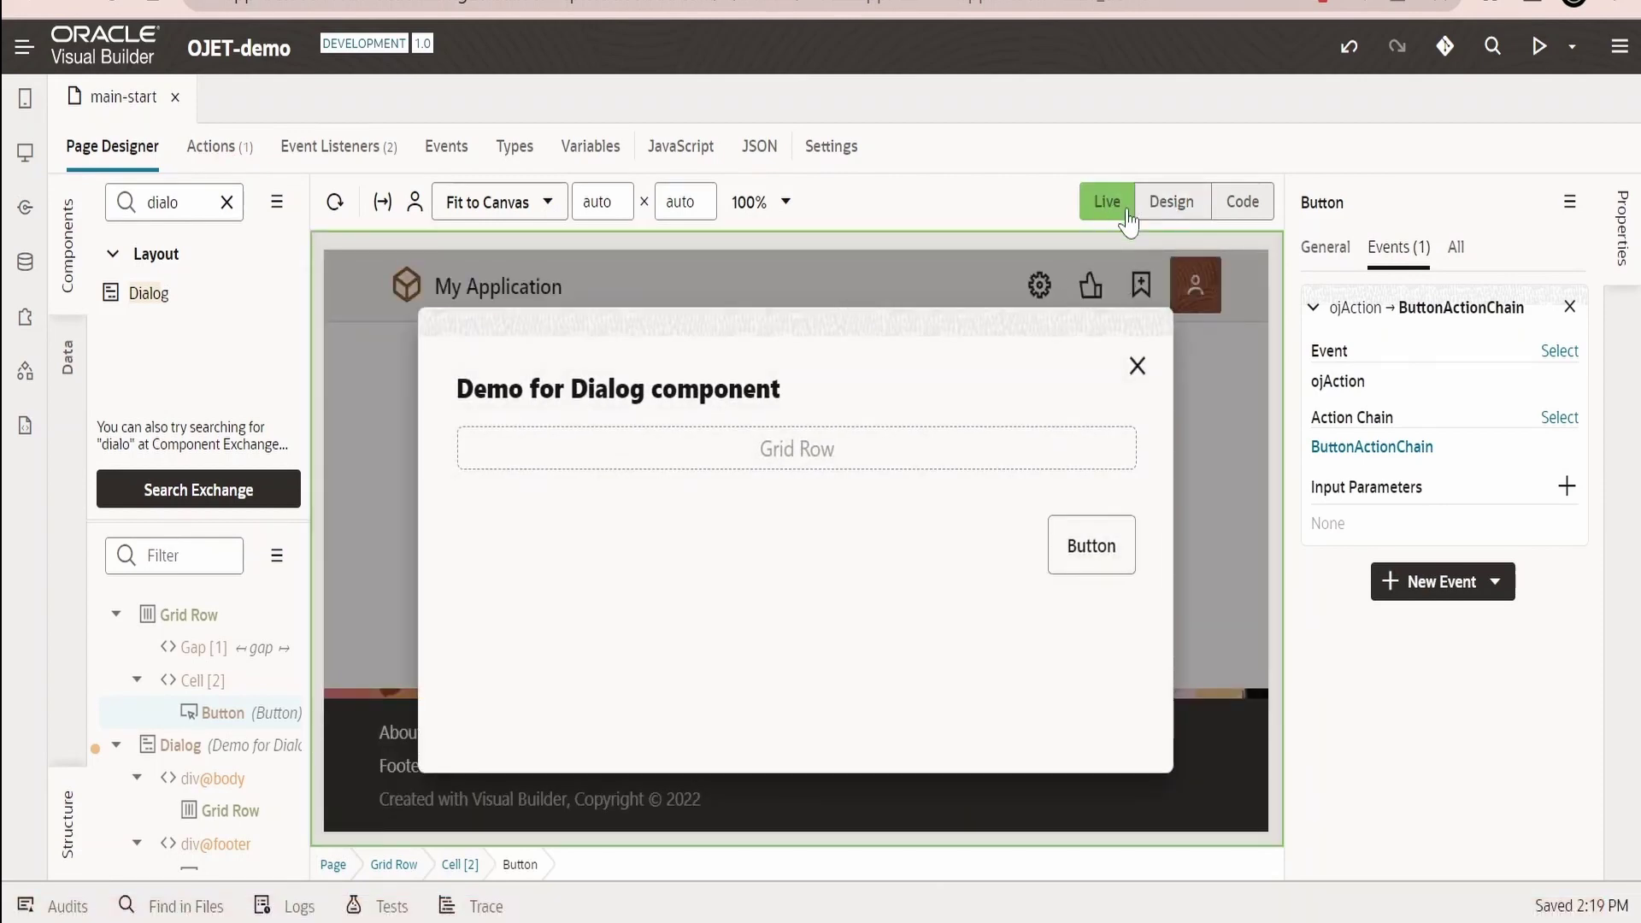
{"action": "left_click", "coordinate": [1136, 367]}
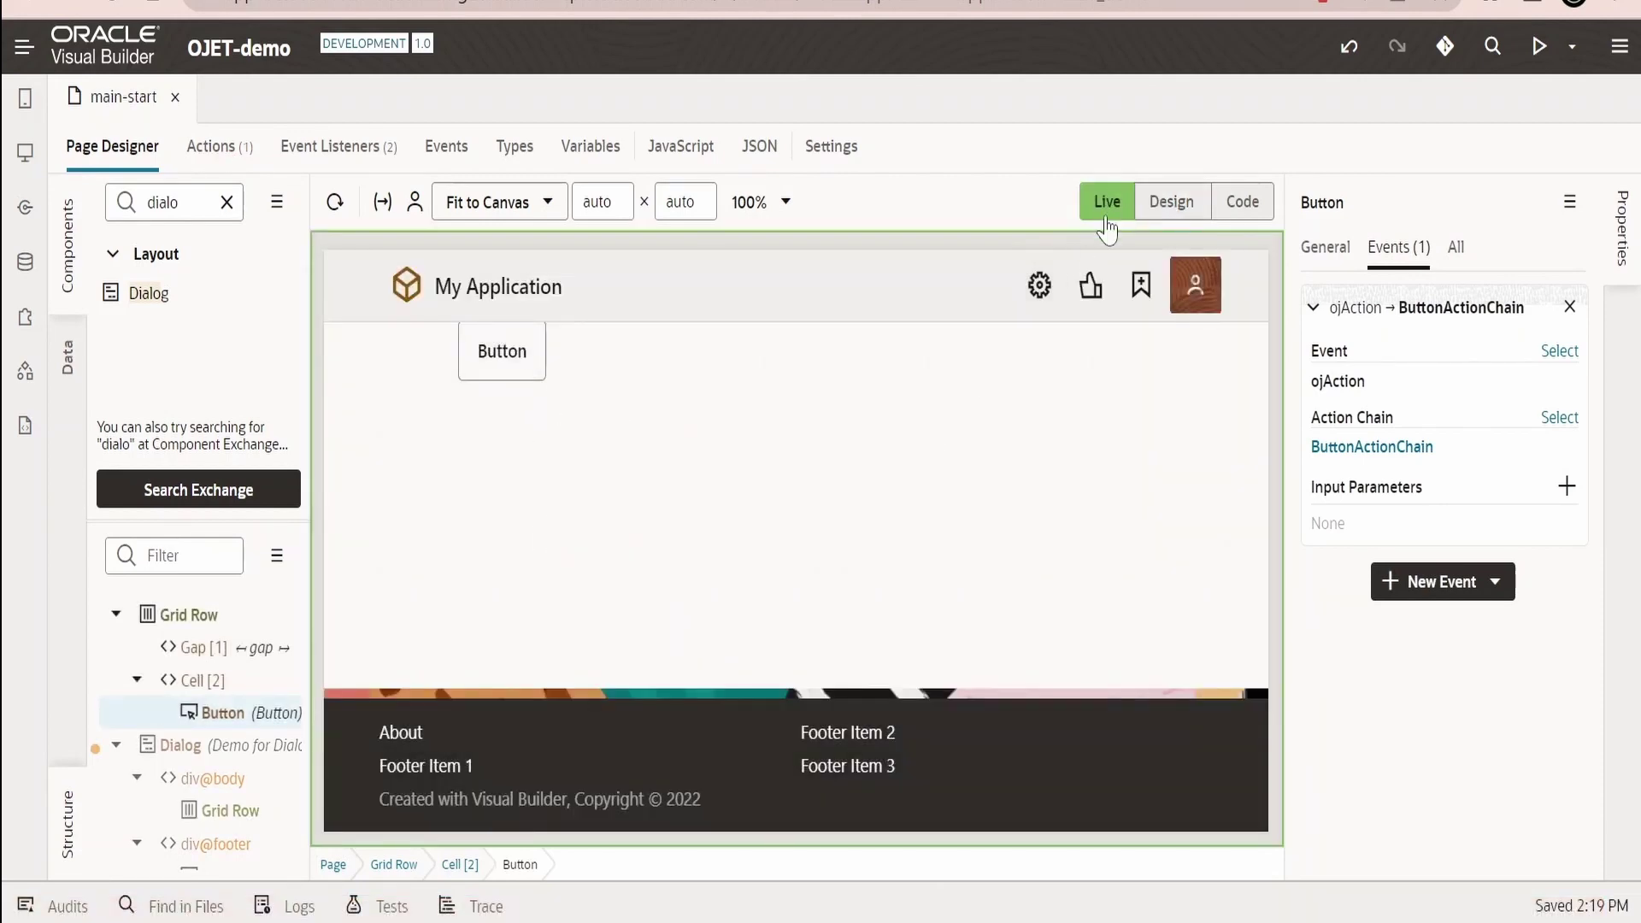
{"action": "left_click", "coordinate": [536, 374]}
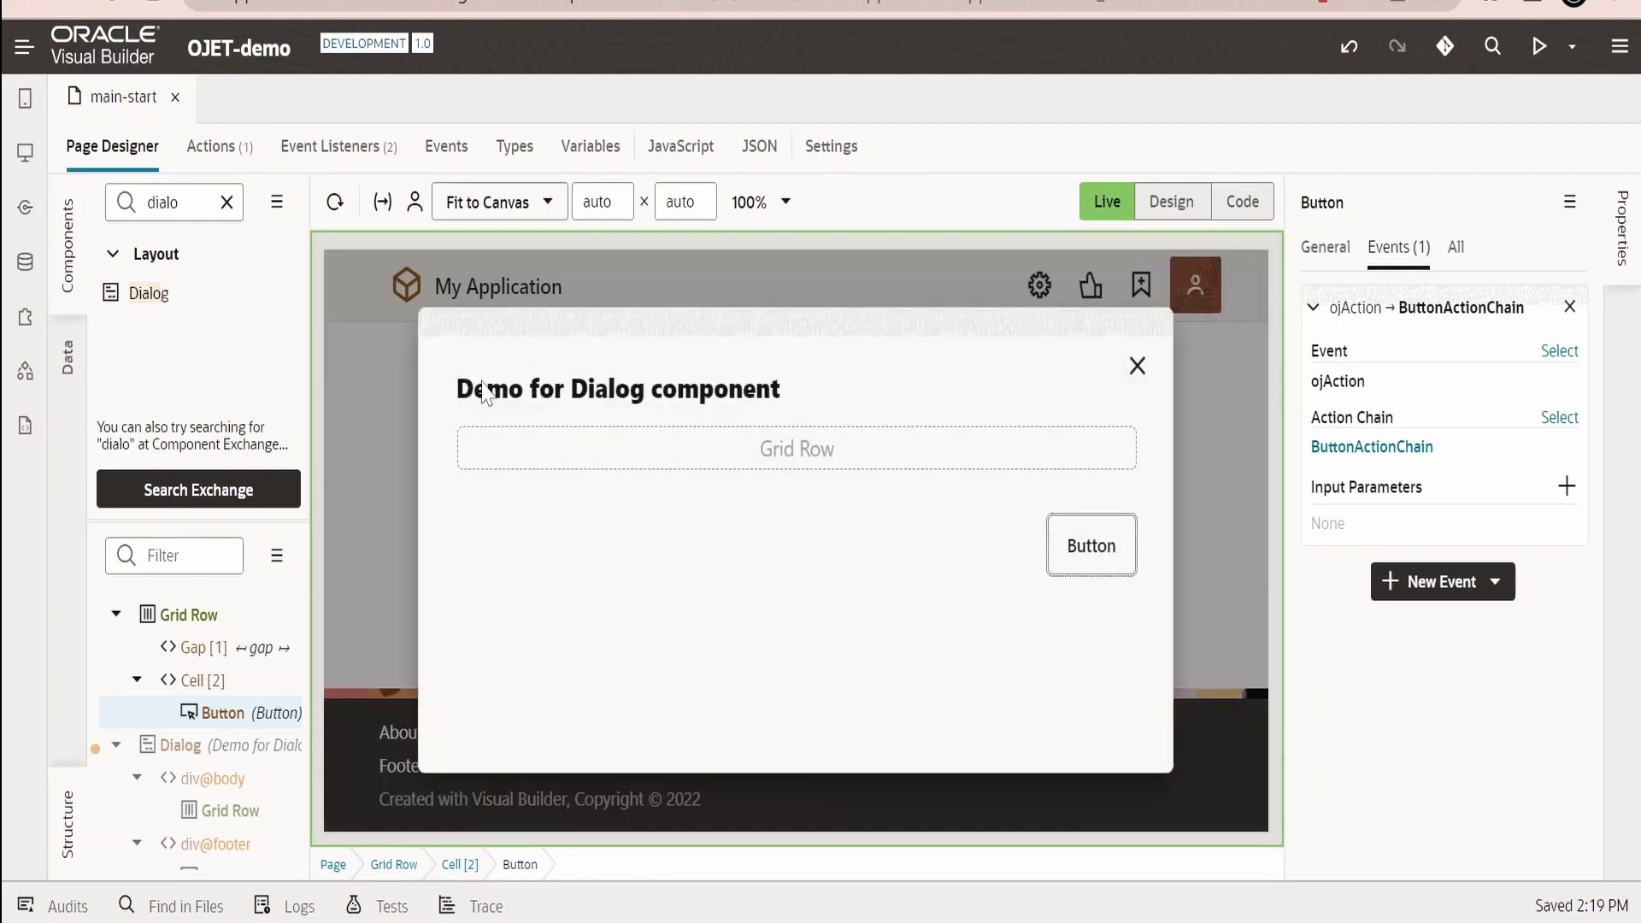
{"action": "left_click", "coordinate": [1138, 368]}
{"action": "left_click", "coordinate": [485, 363]}
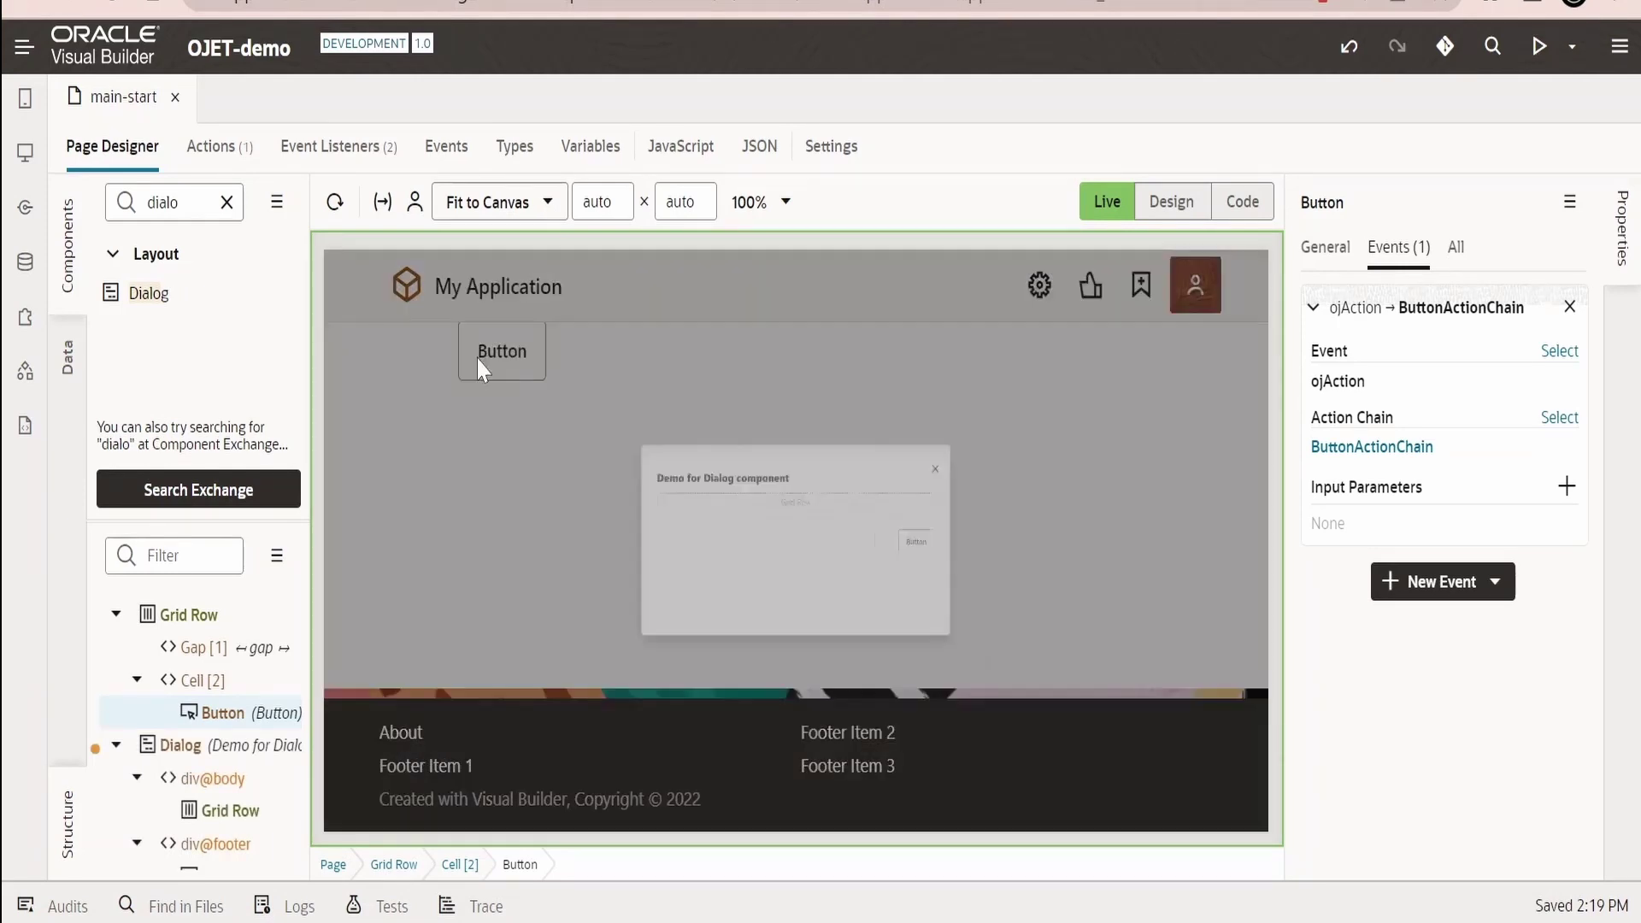
{"action": "left_click", "coordinate": [1137, 368]}
{"action": "left_click", "coordinate": [494, 353]}
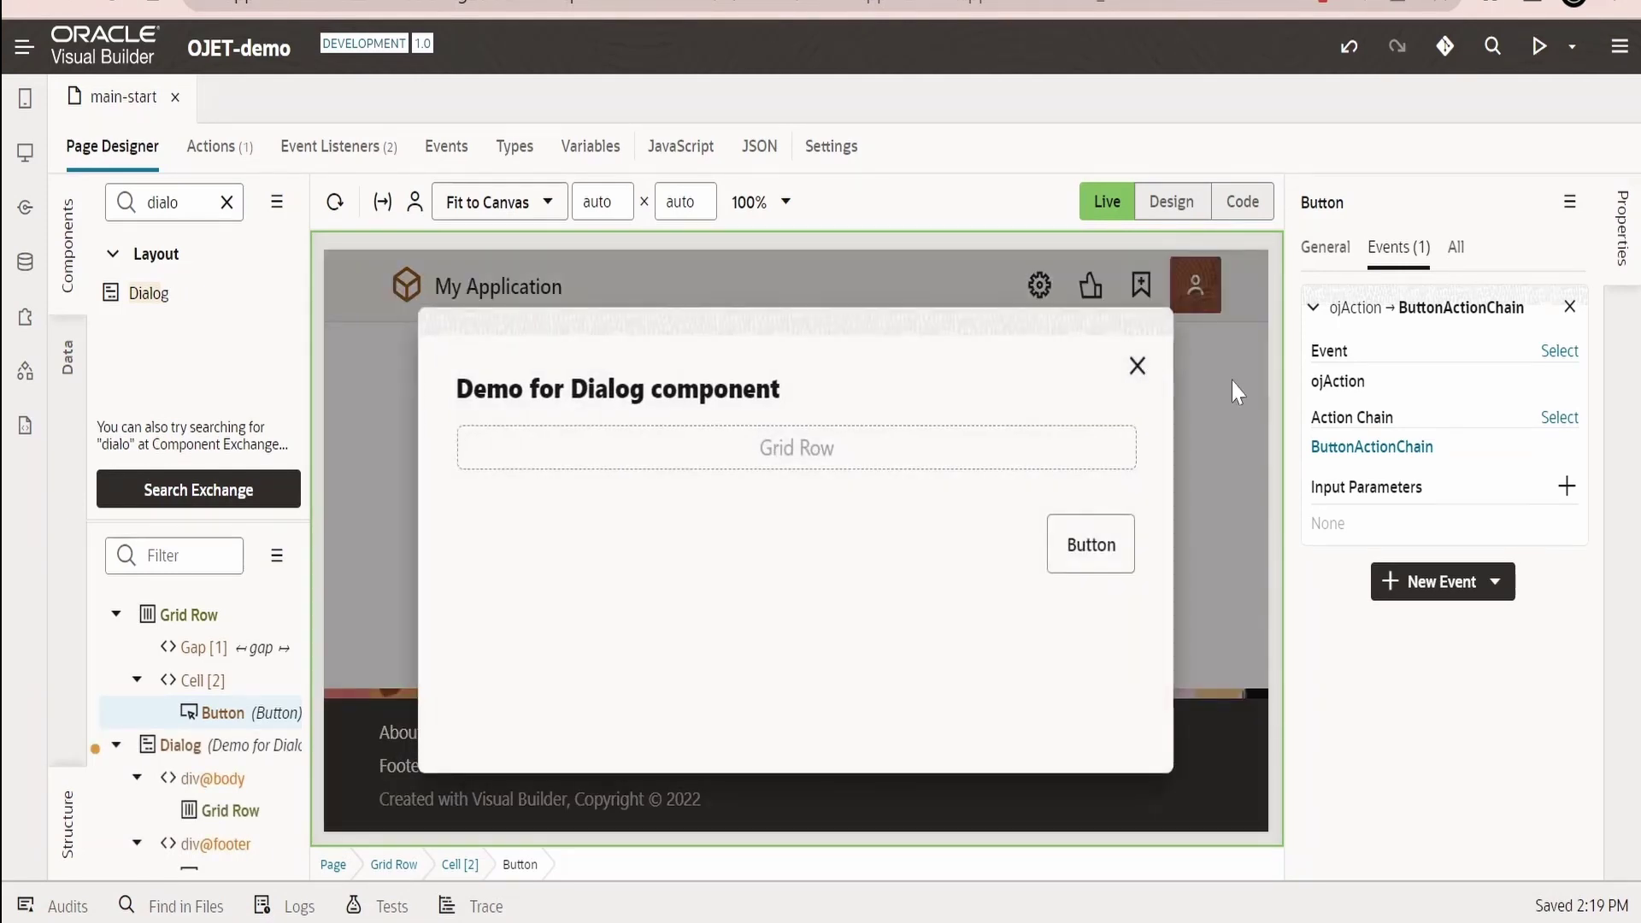
{"action": "left_click", "coordinate": [1137, 372]}
{"action": "left_click", "coordinate": [501, 351]}
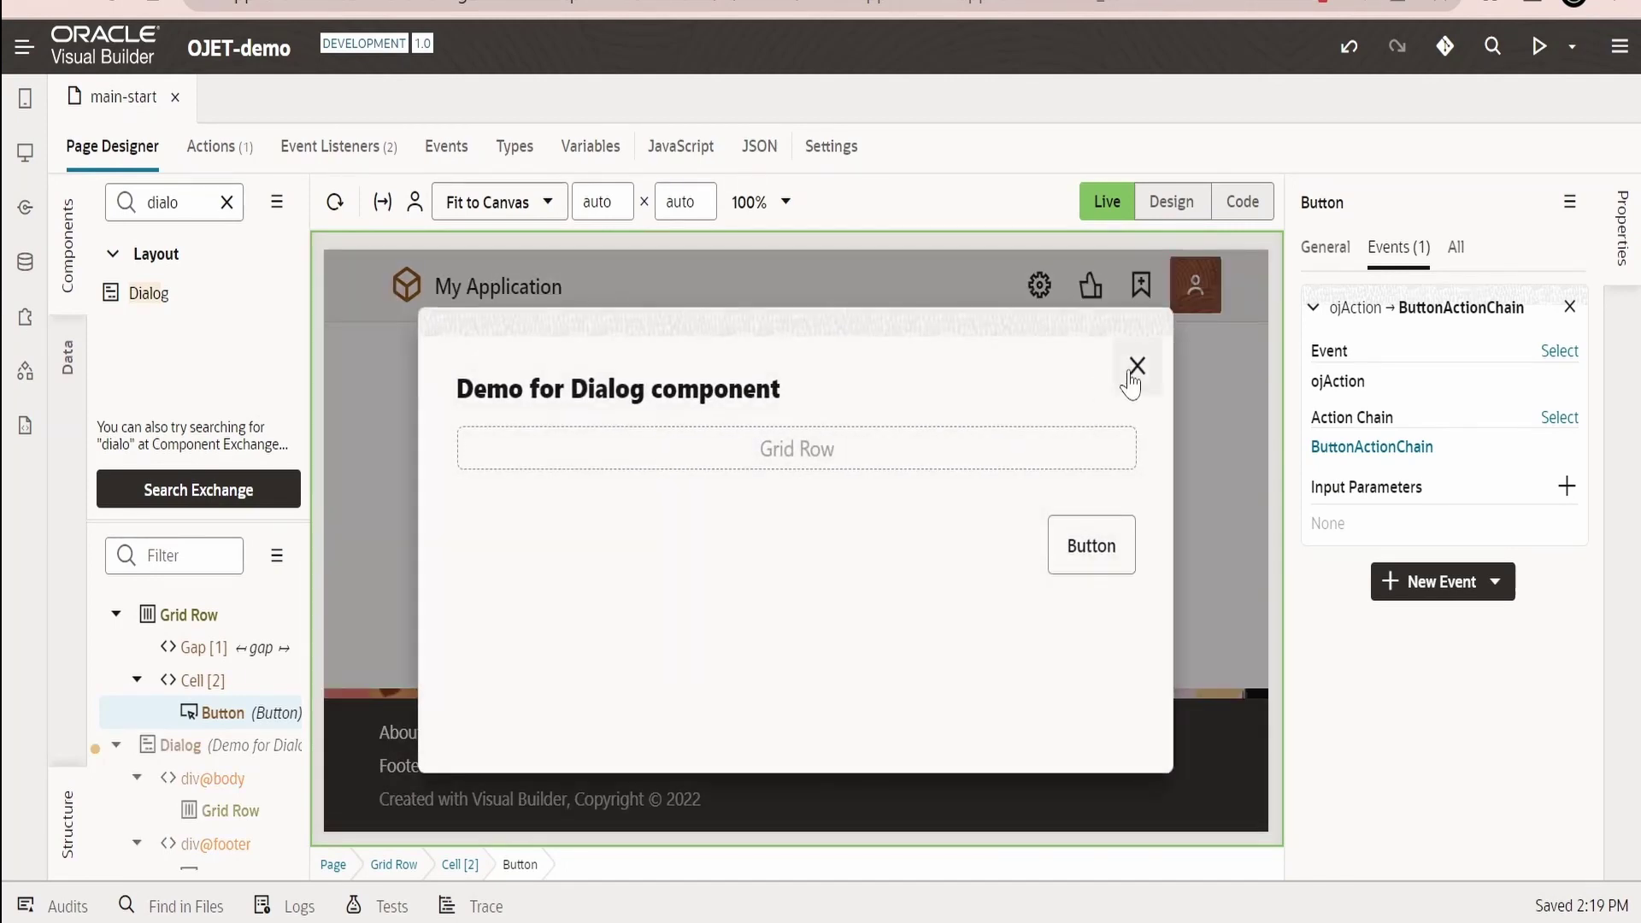
{"action": "left_click", "coordinate": [1138, 368]}
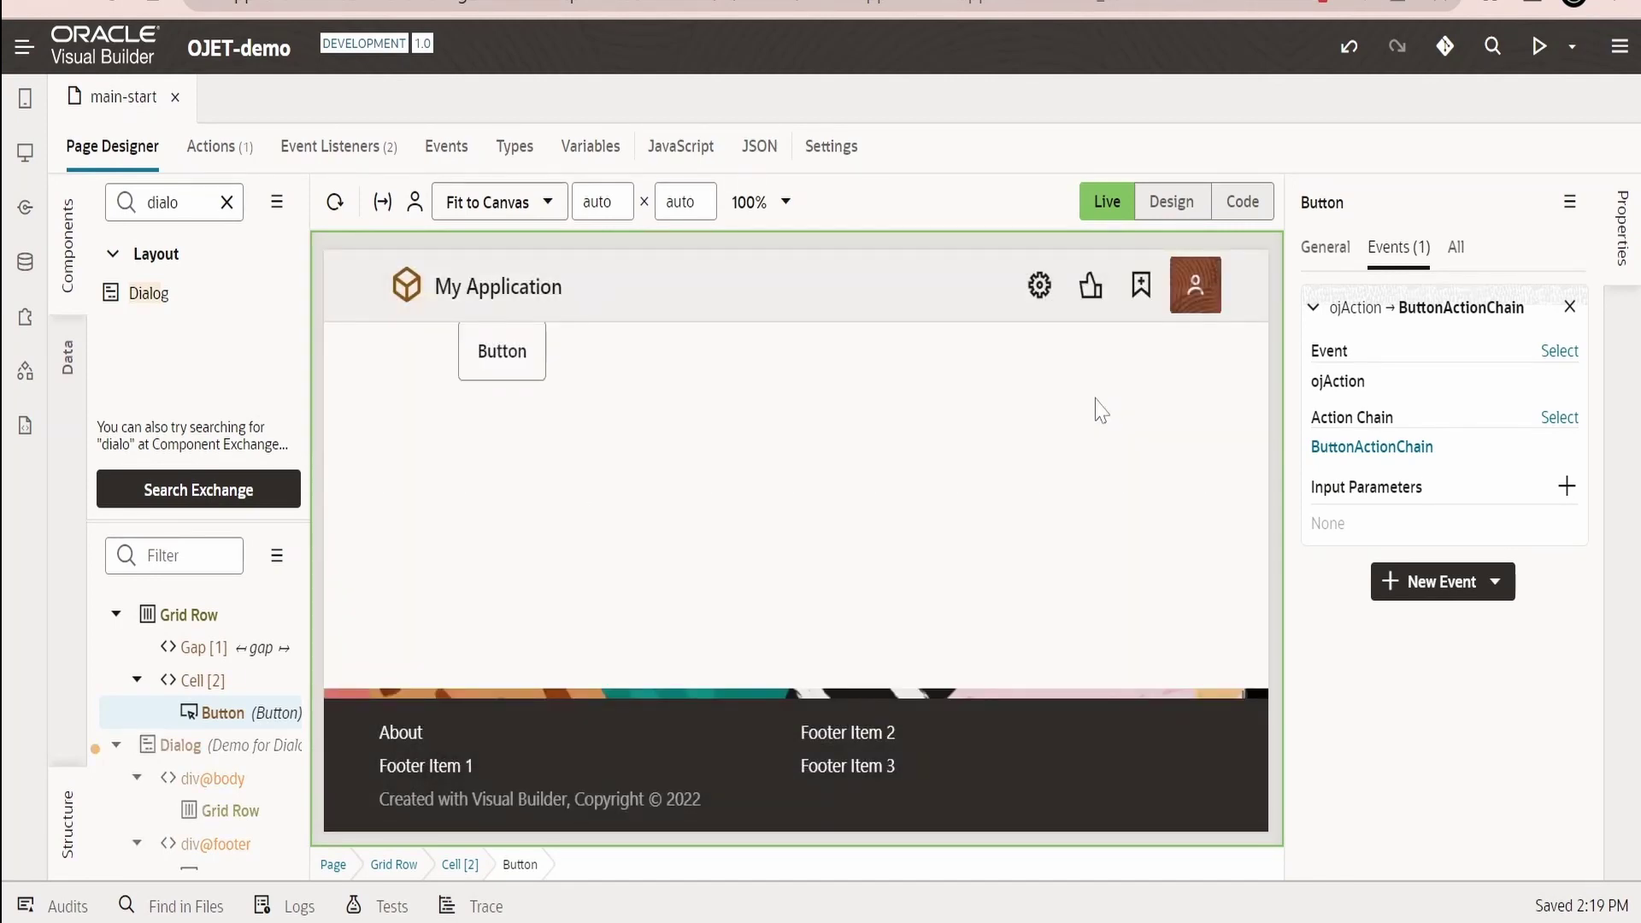